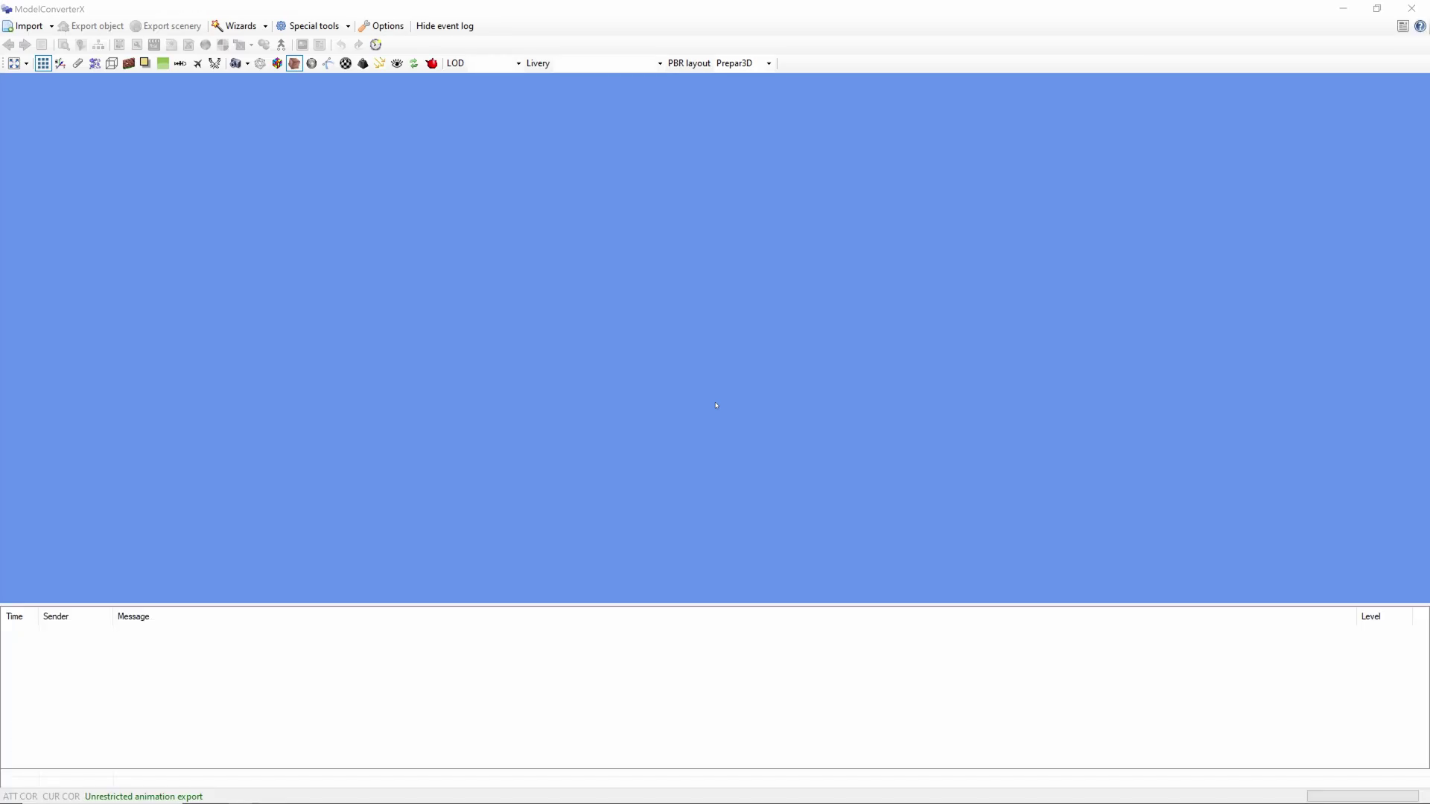
Open the Options dialog and browse the Renderer and Importer settings pages.
click(384, 26)
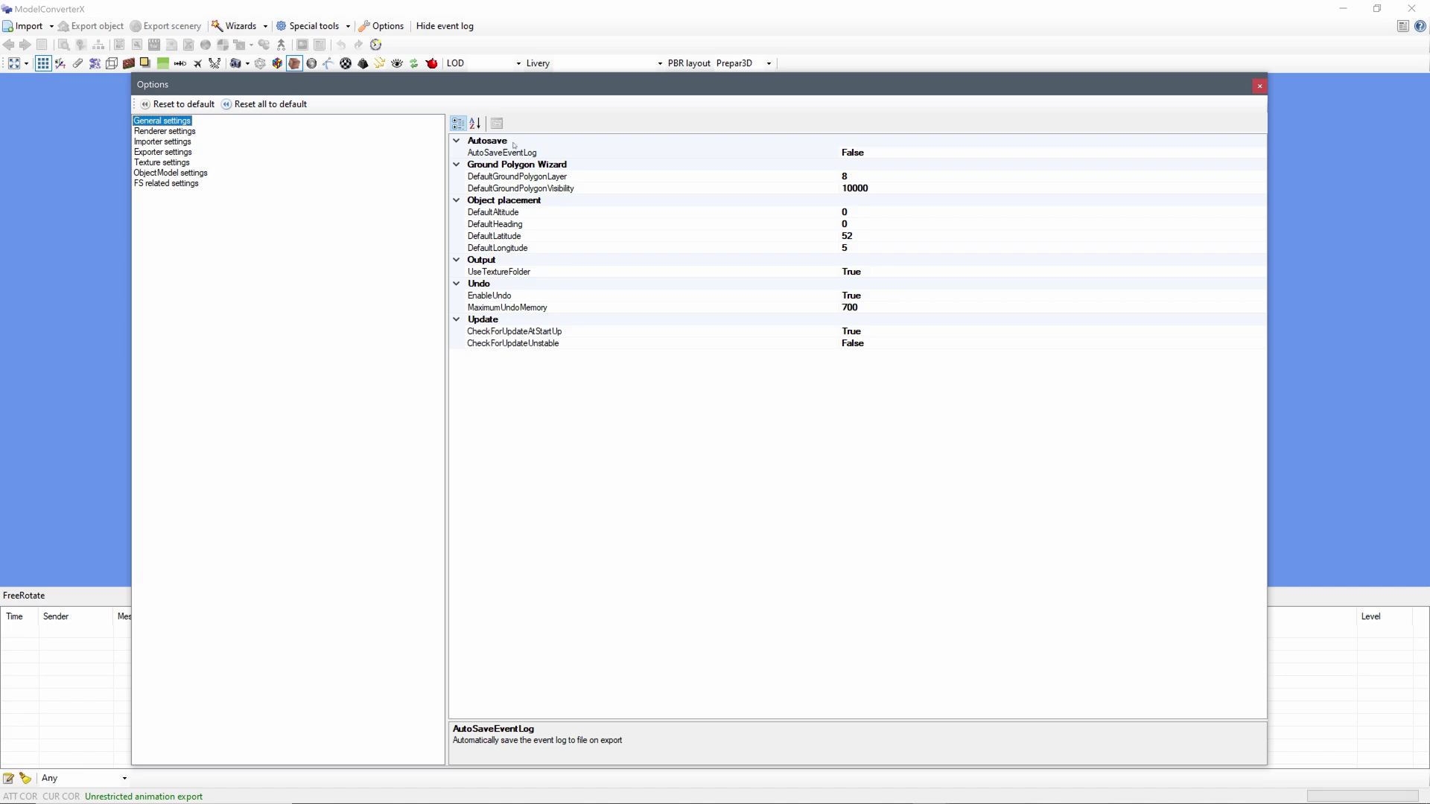
click(174, 132)
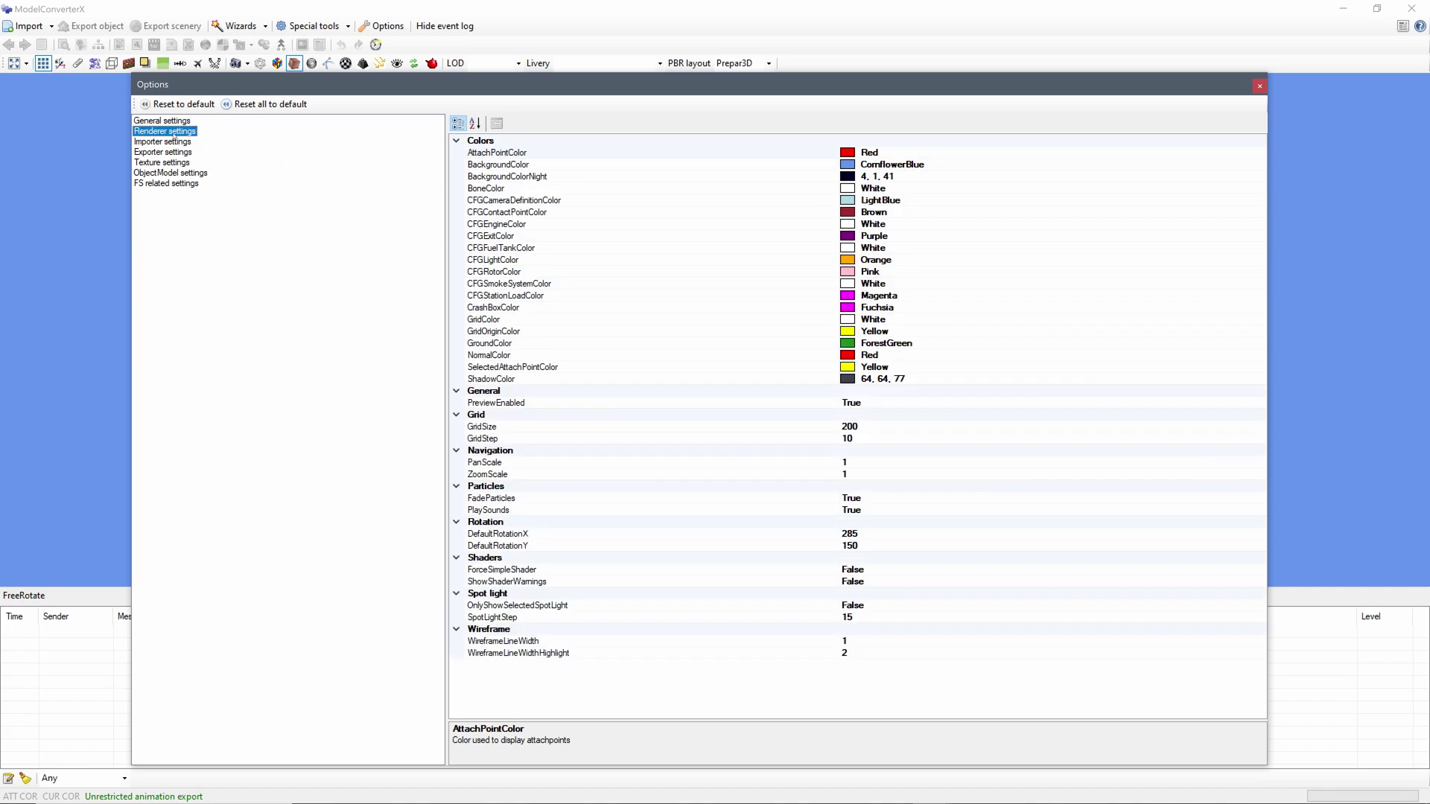
click(168, 141)
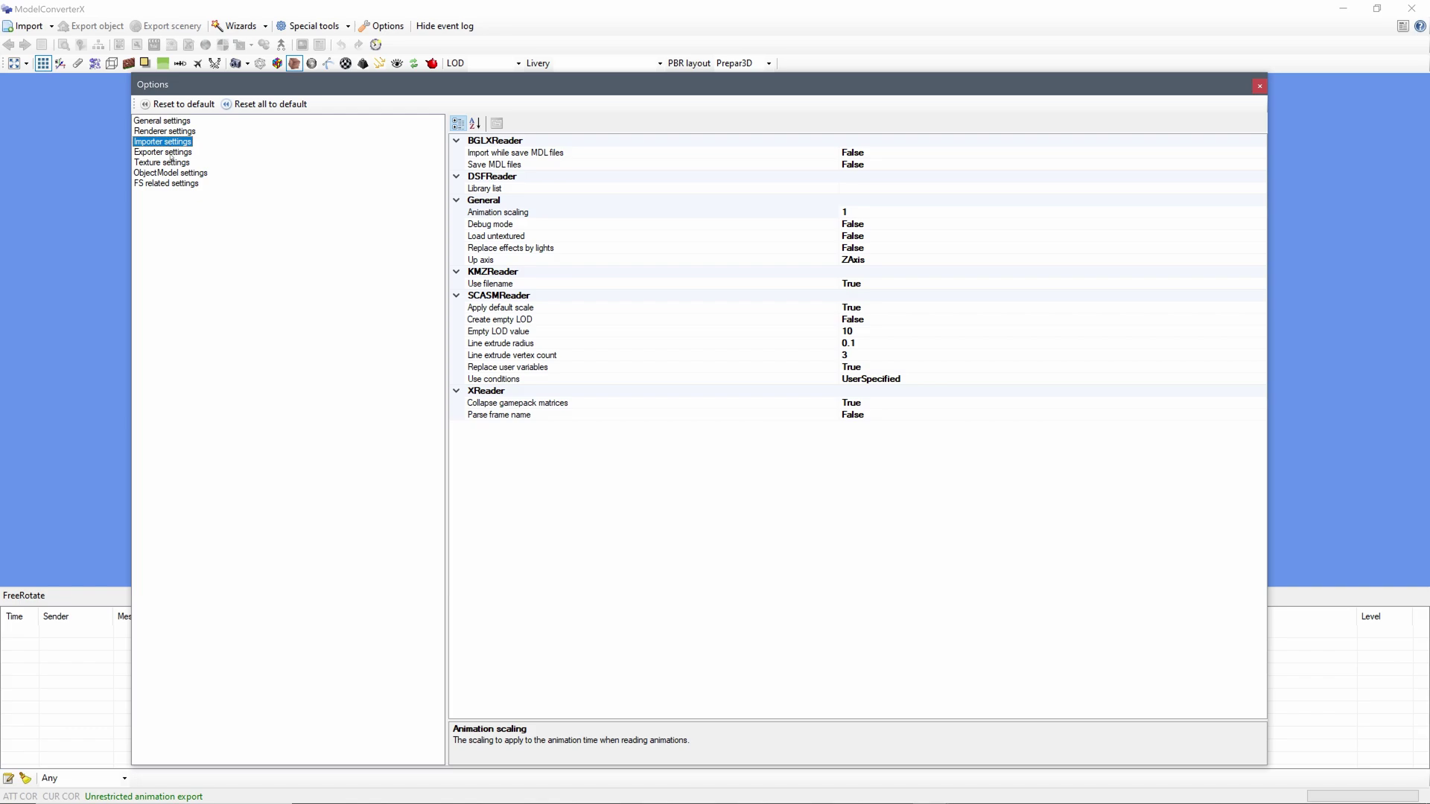
Show Exporter settings with a wider property grid and select the FSX BGLComp path row.
click(173, 152)
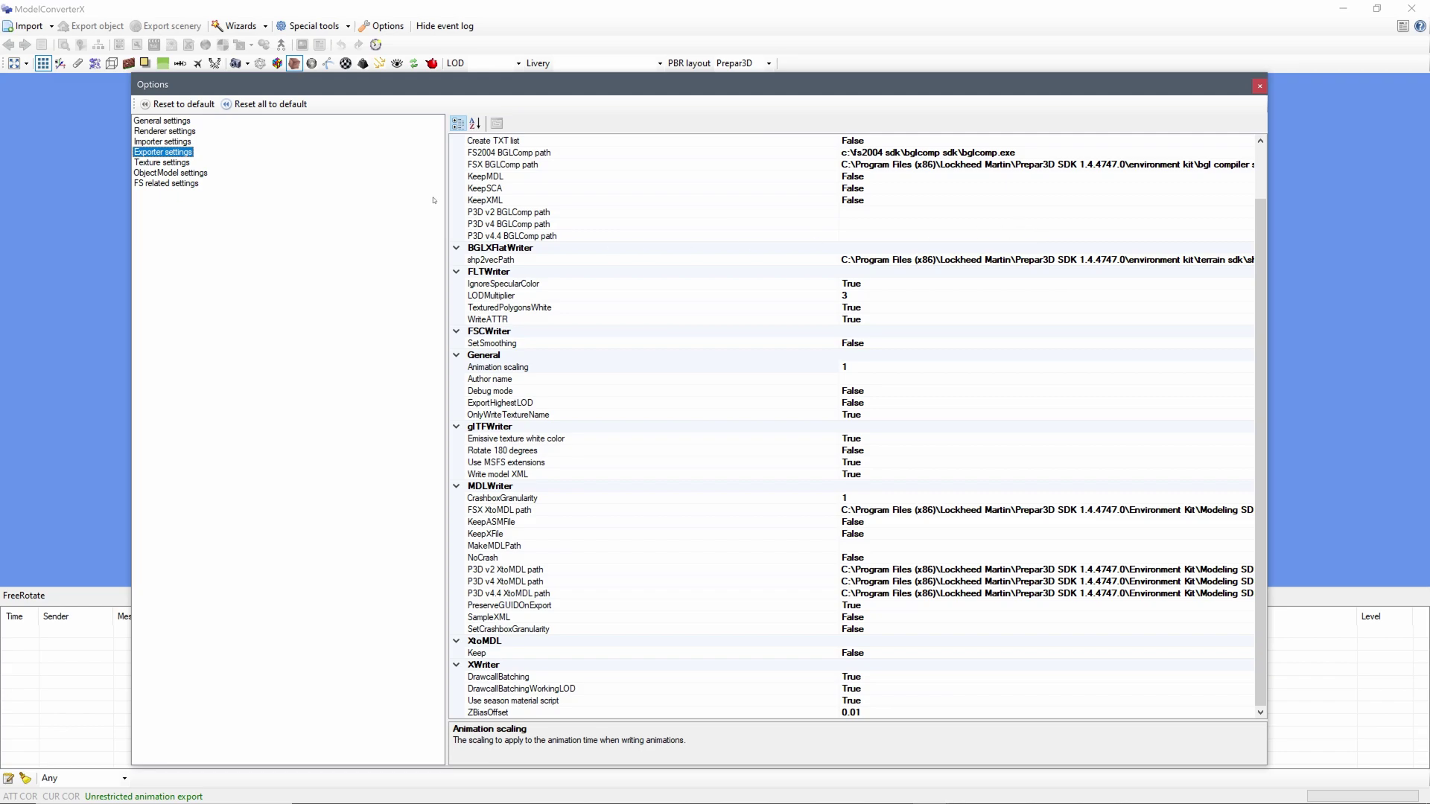
drag(443, 201, 241, 182)
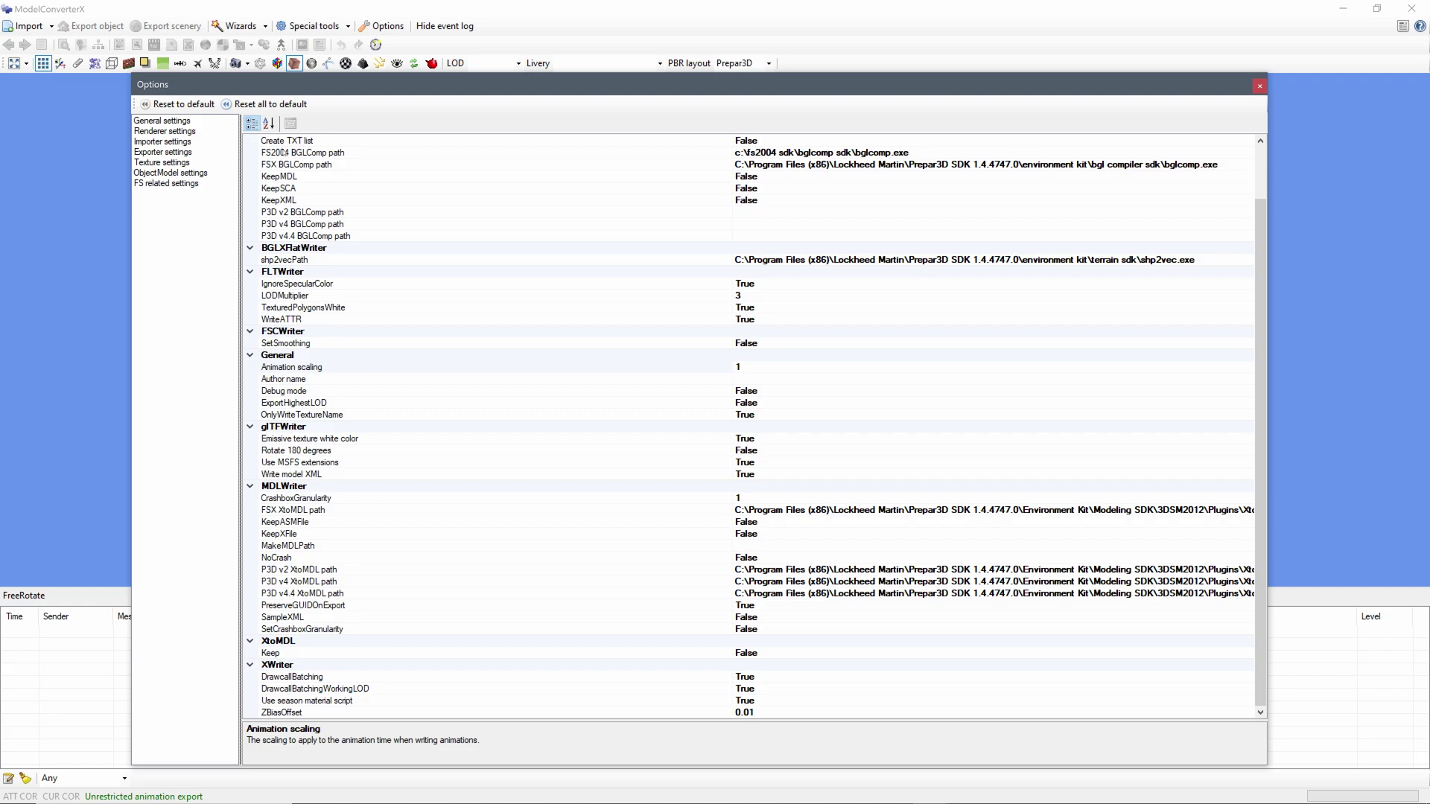
click(292, 165)
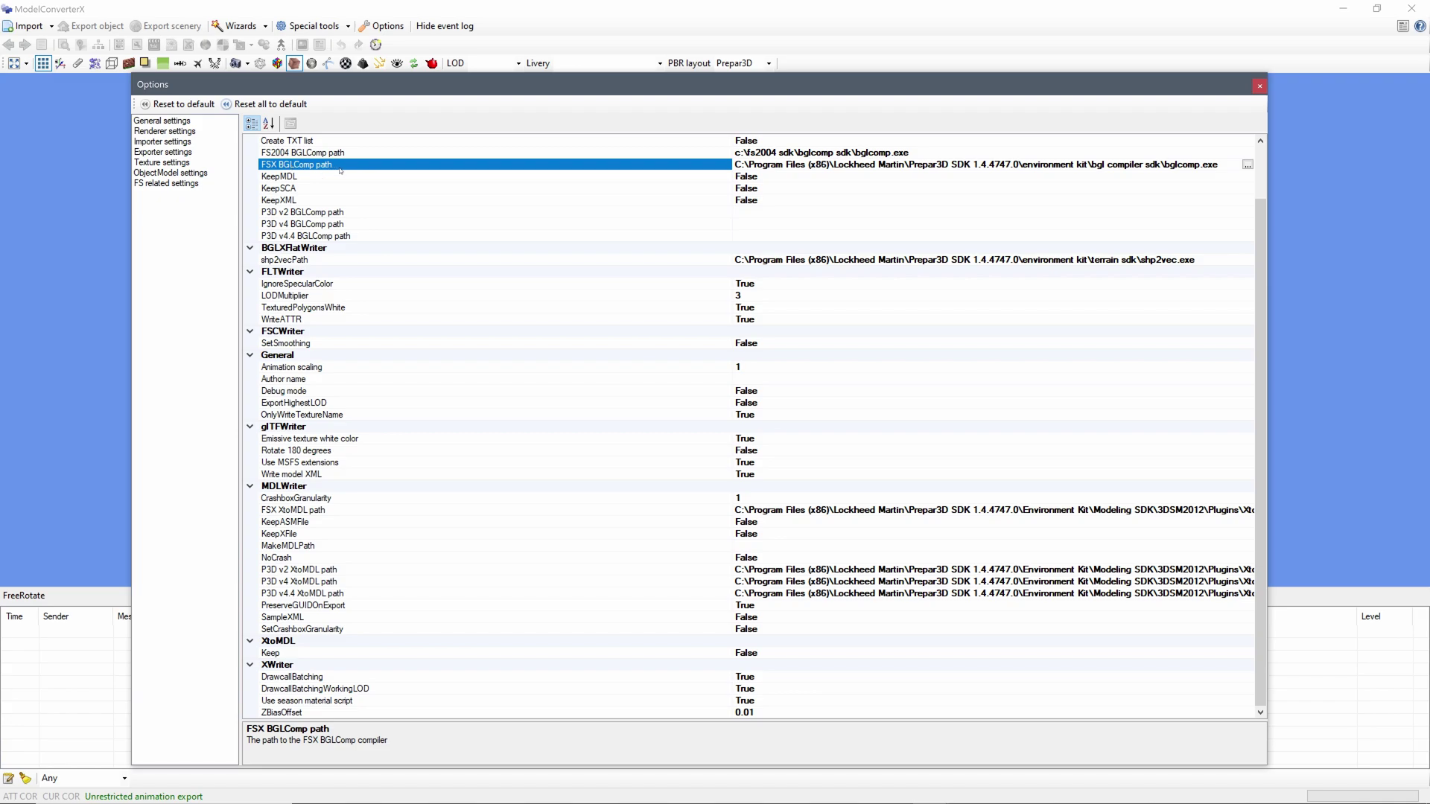
Check the shp2vecPath and FSX XtoMDL path rows, widening the value column to show full paths.
click(299, 261)
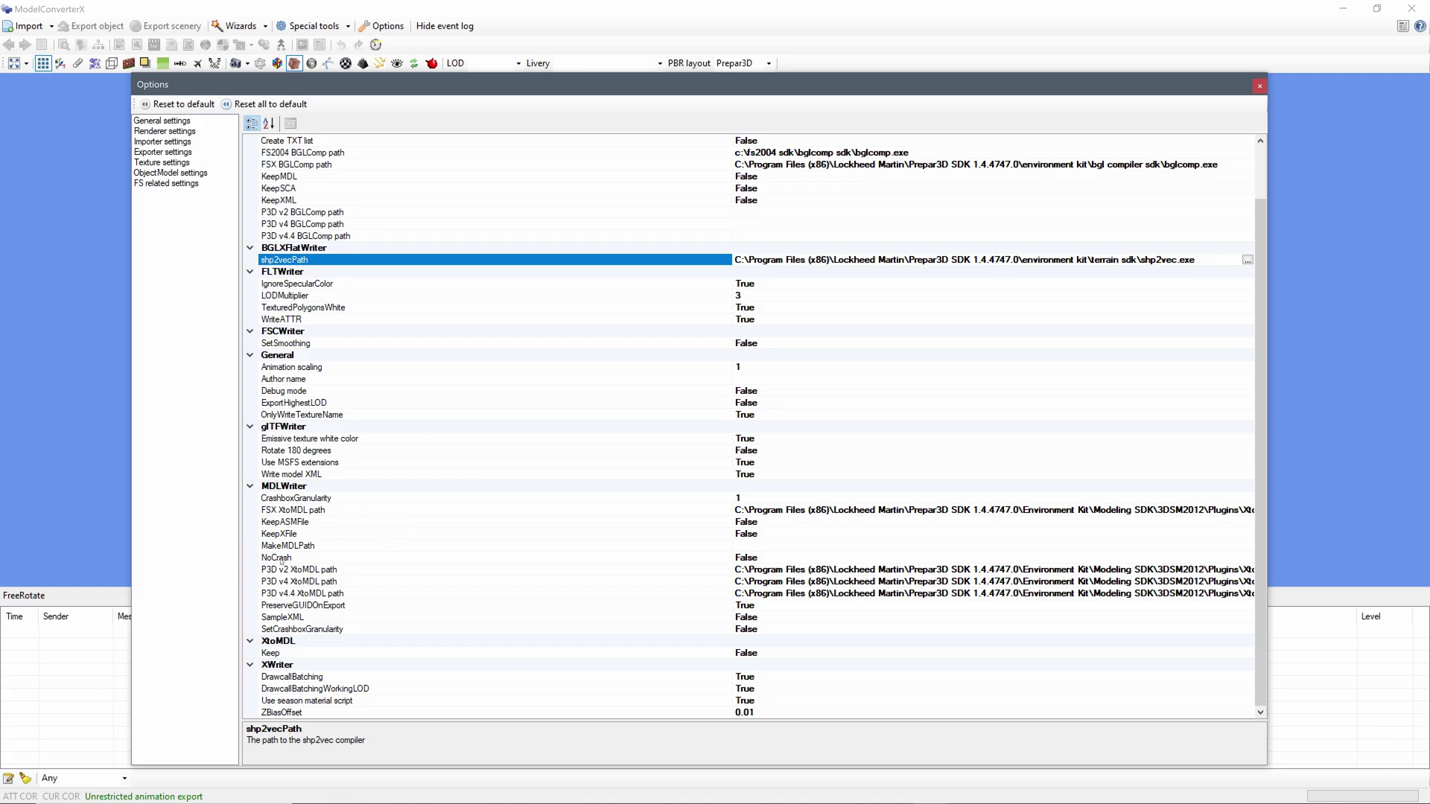
click(320, 511)
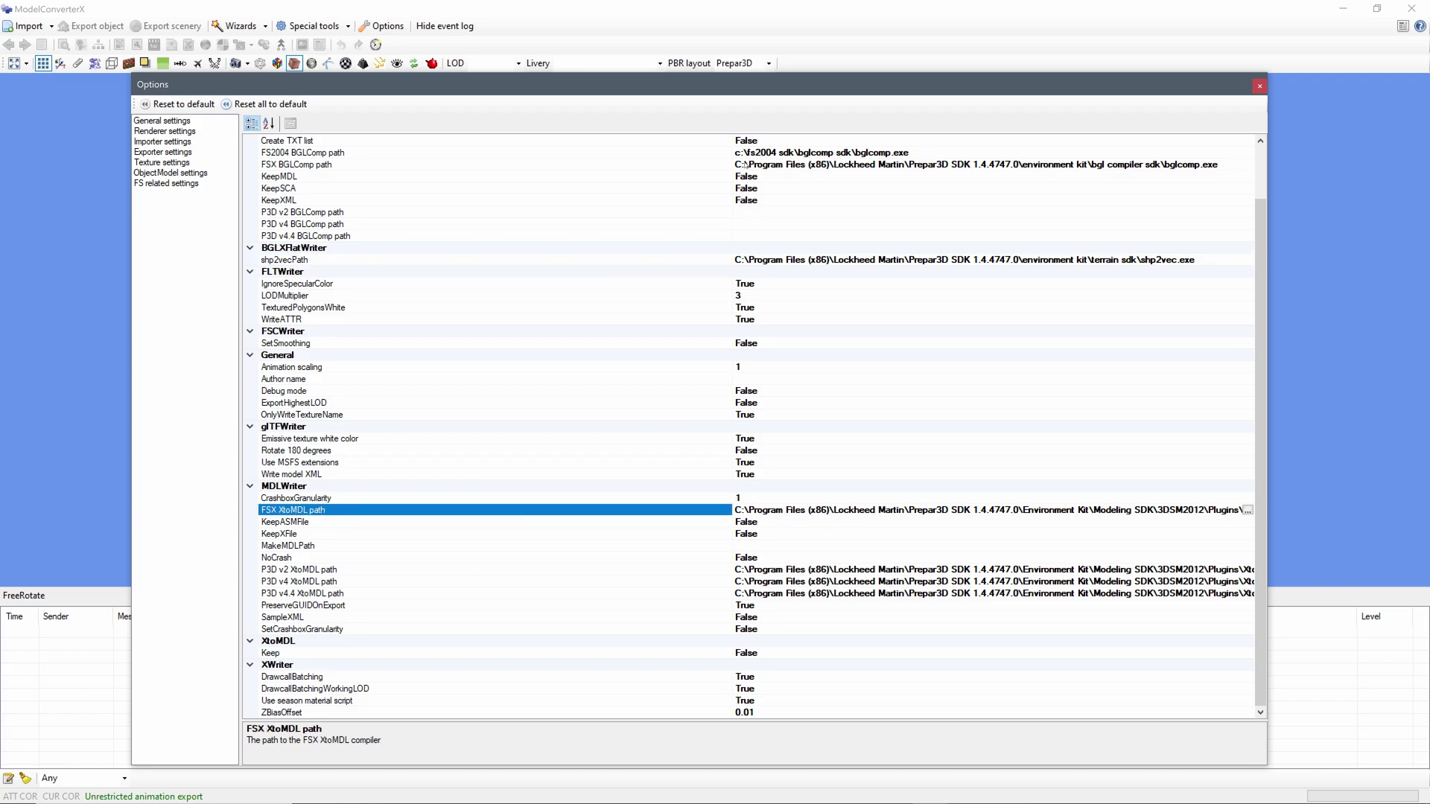
drag(732, 140, 503, 130)
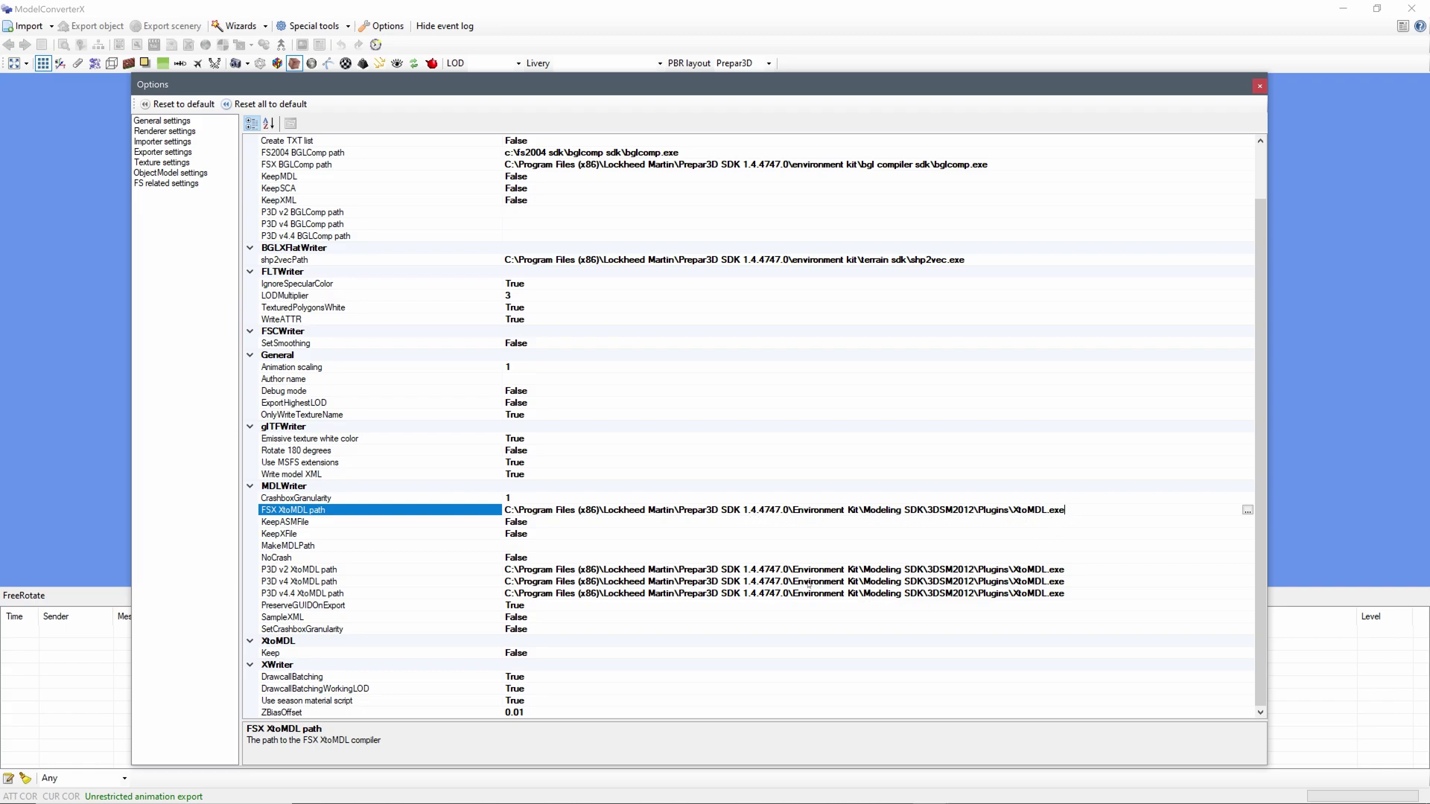
Check that the P3D v2, v4 and v4.4 XtoMDL paths point to the Prepar3D SDK XtoMDL.exe.
click(269, 571)
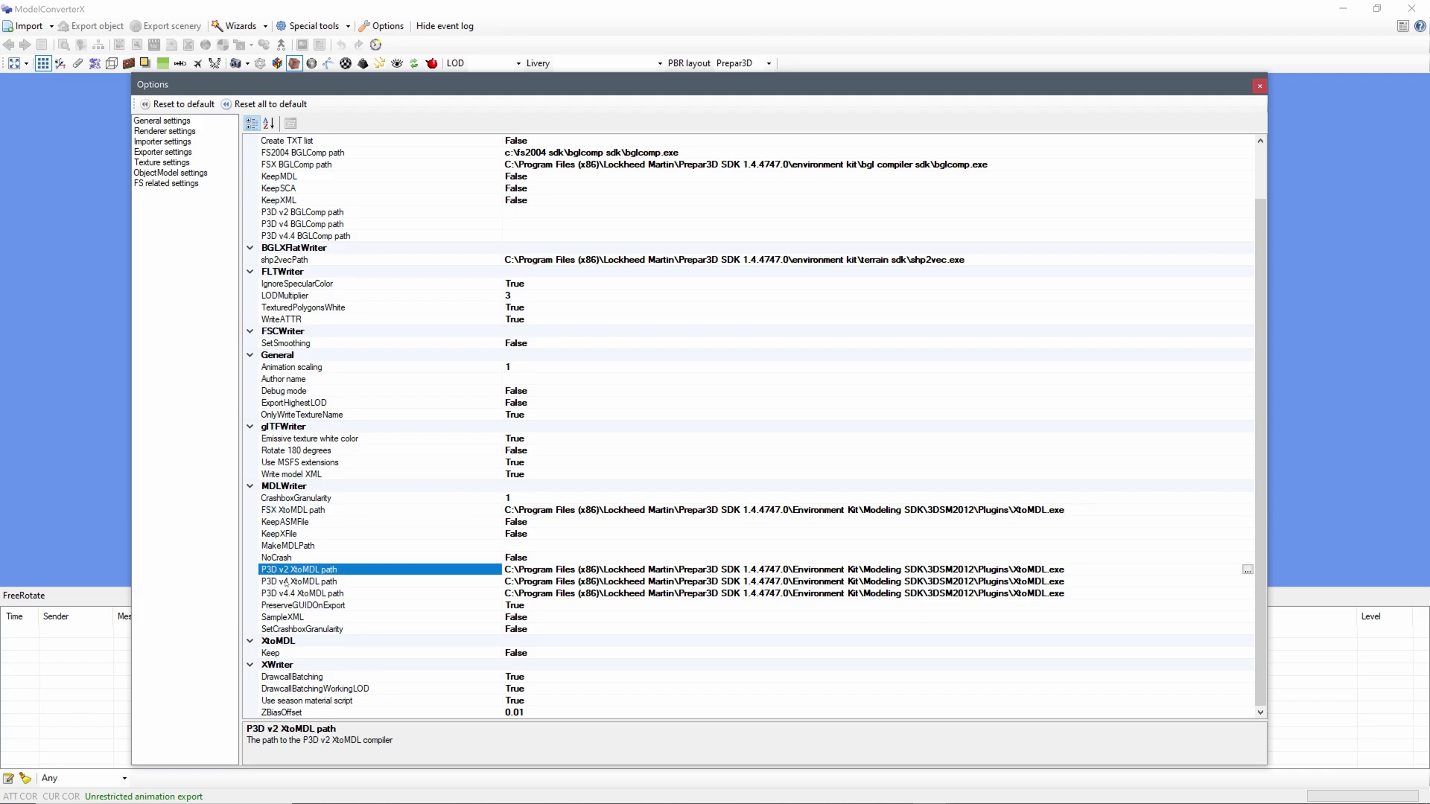
click(286, 582)
click(294, 594)
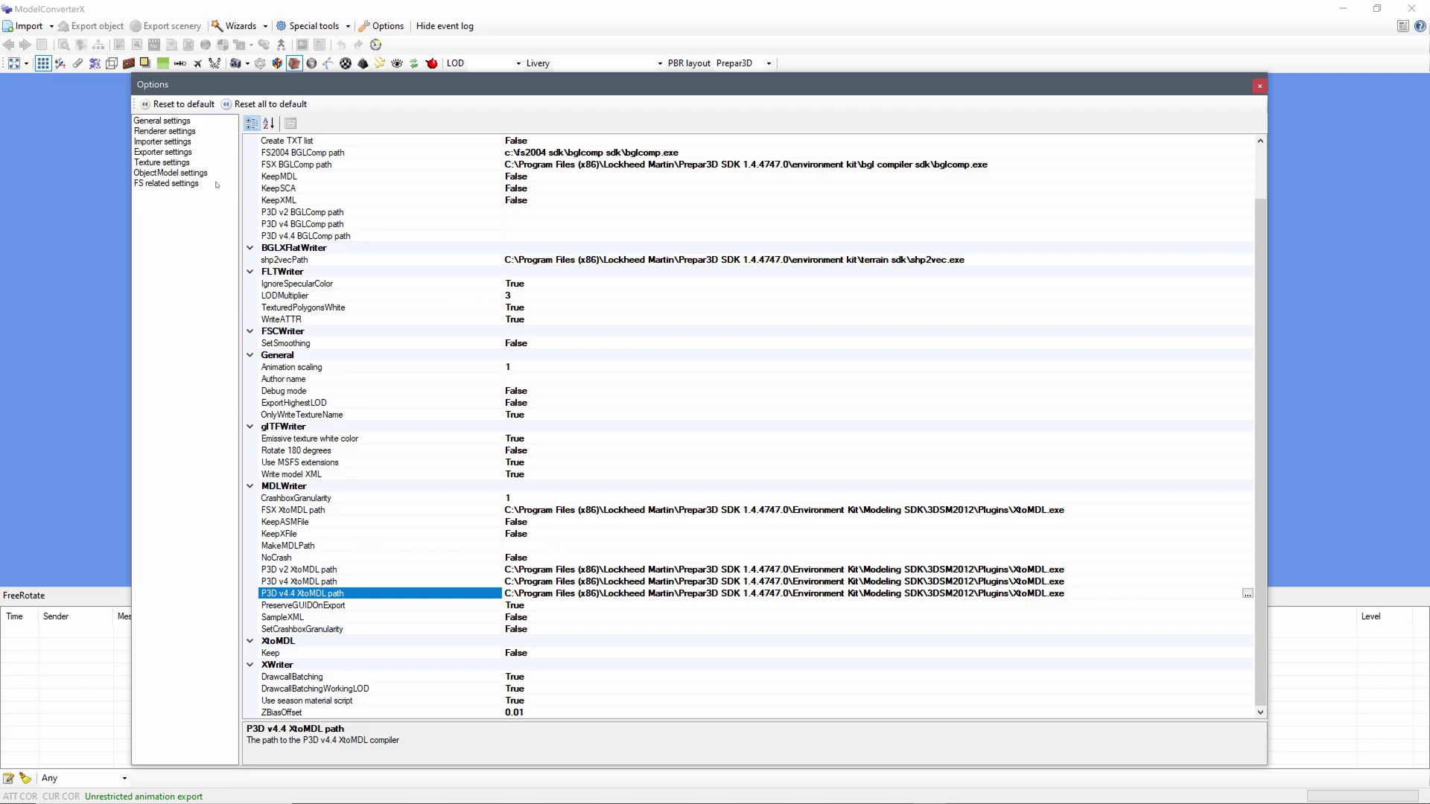
click(153, 163)
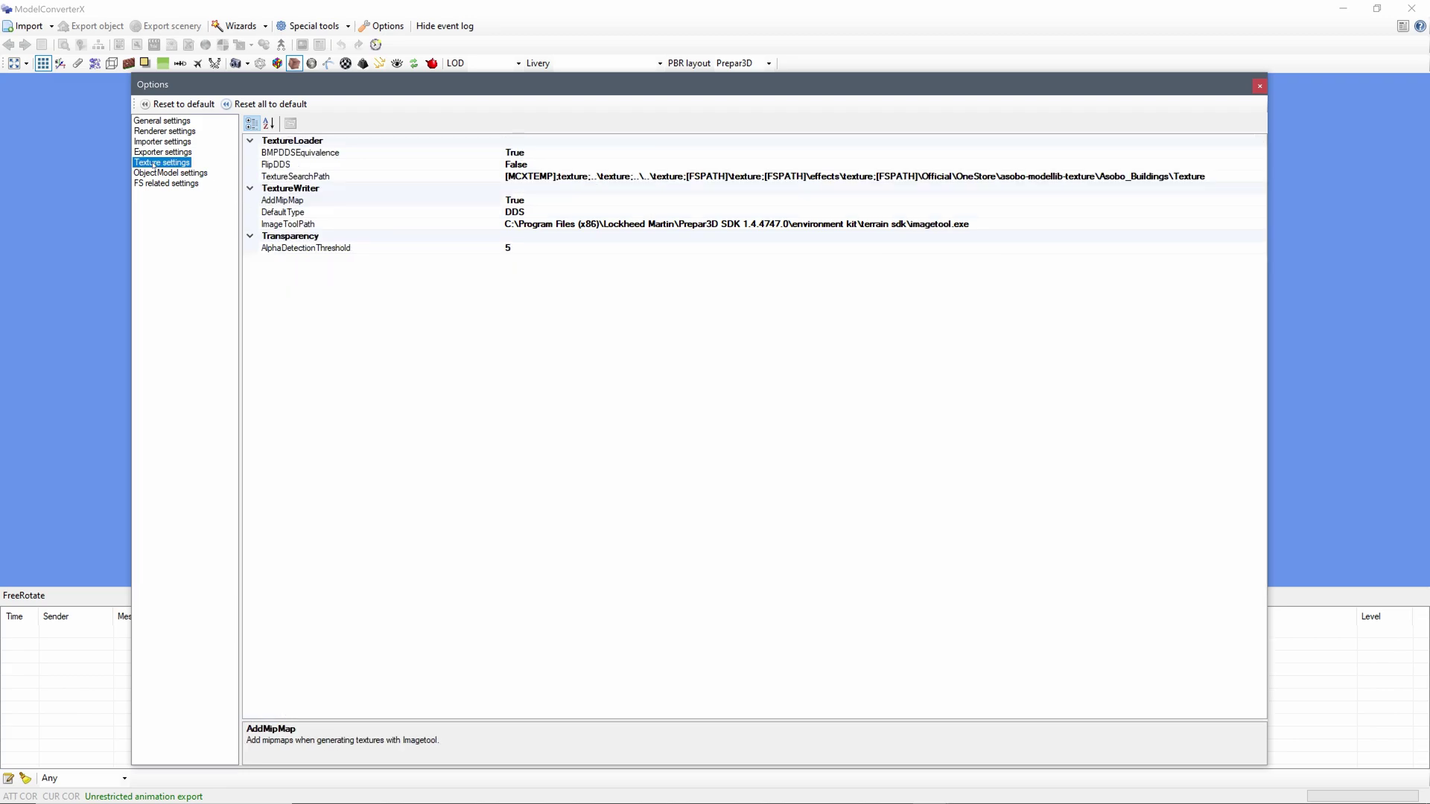
click(152, 153)
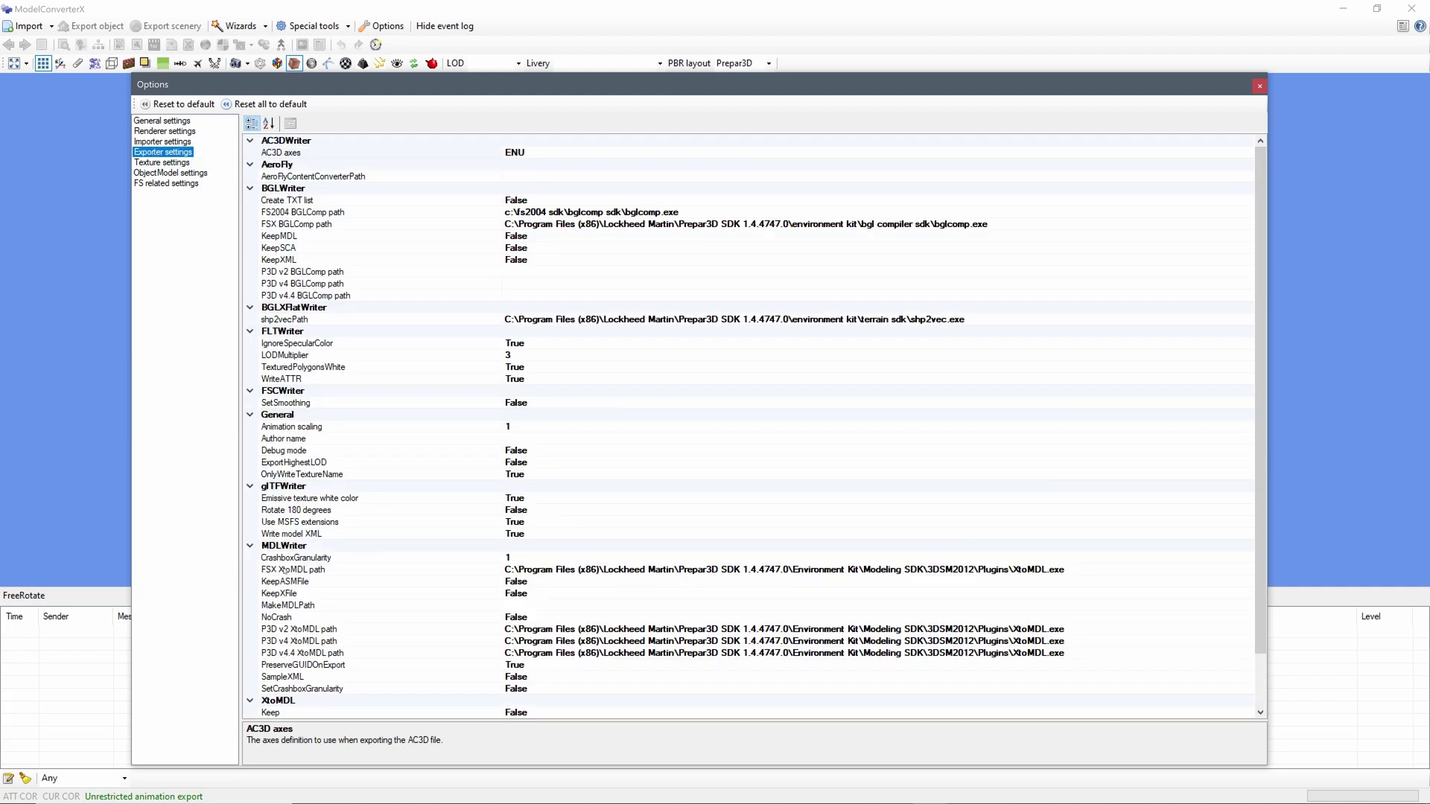
click(287, 571)
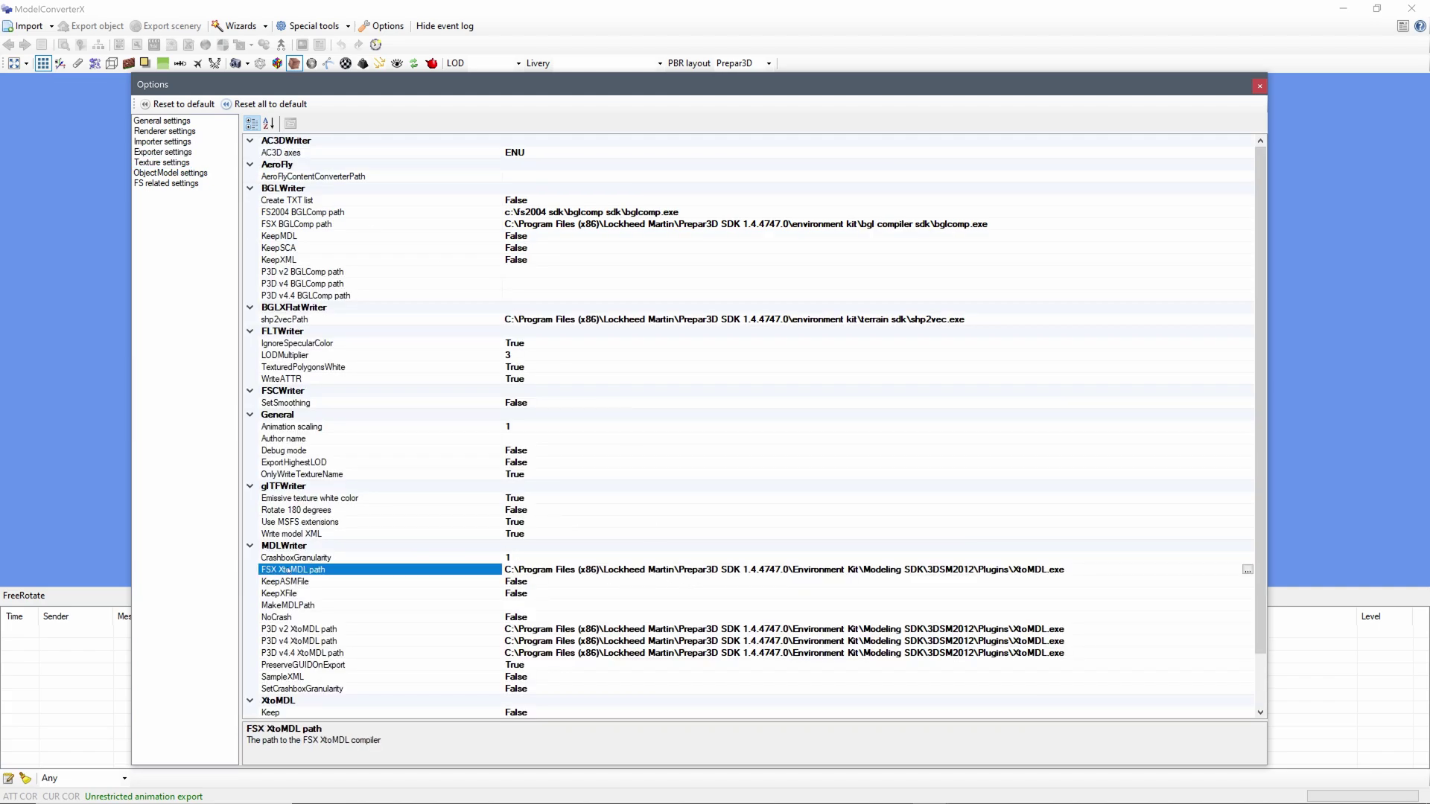
click(158, 174)
click(158, 163)
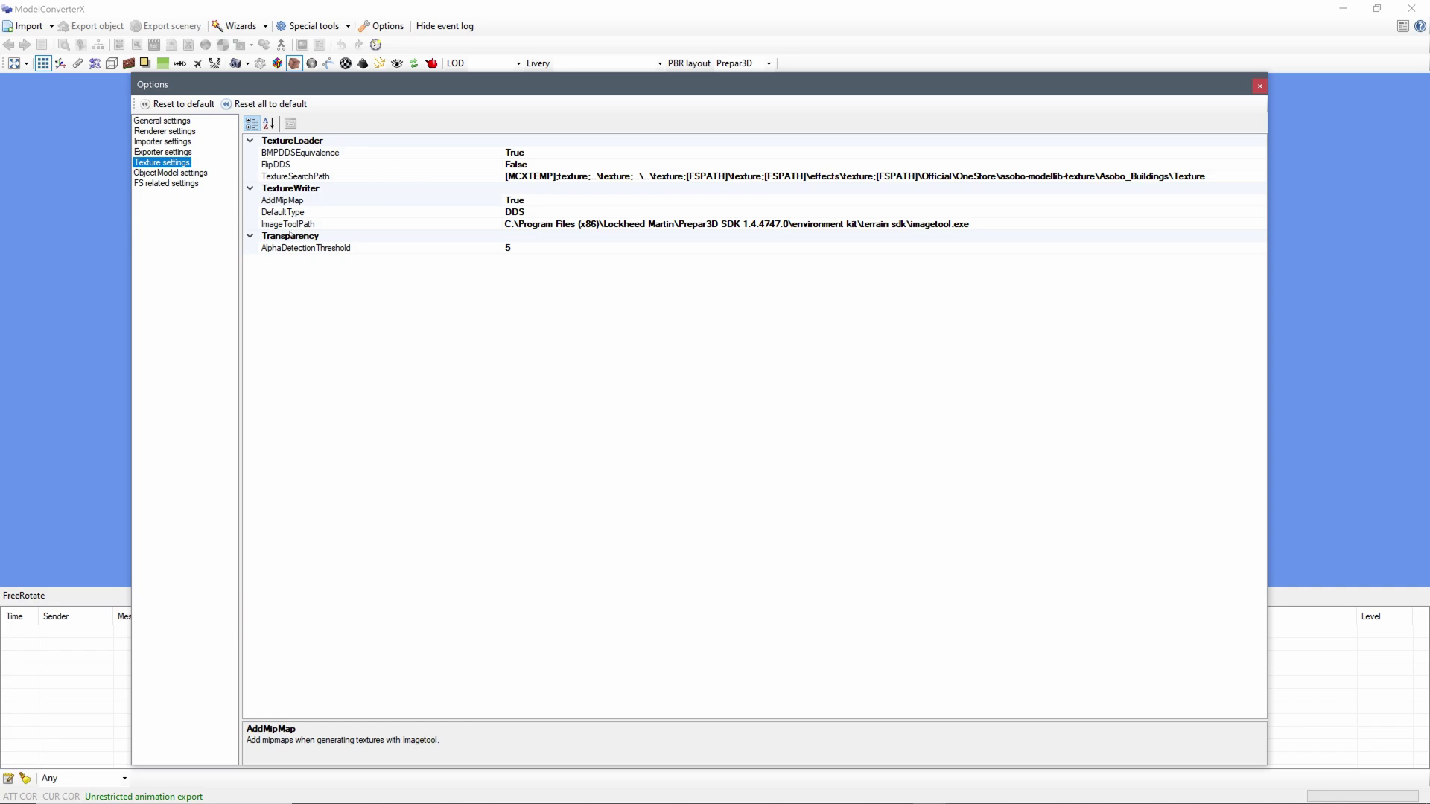
click(290, 225)
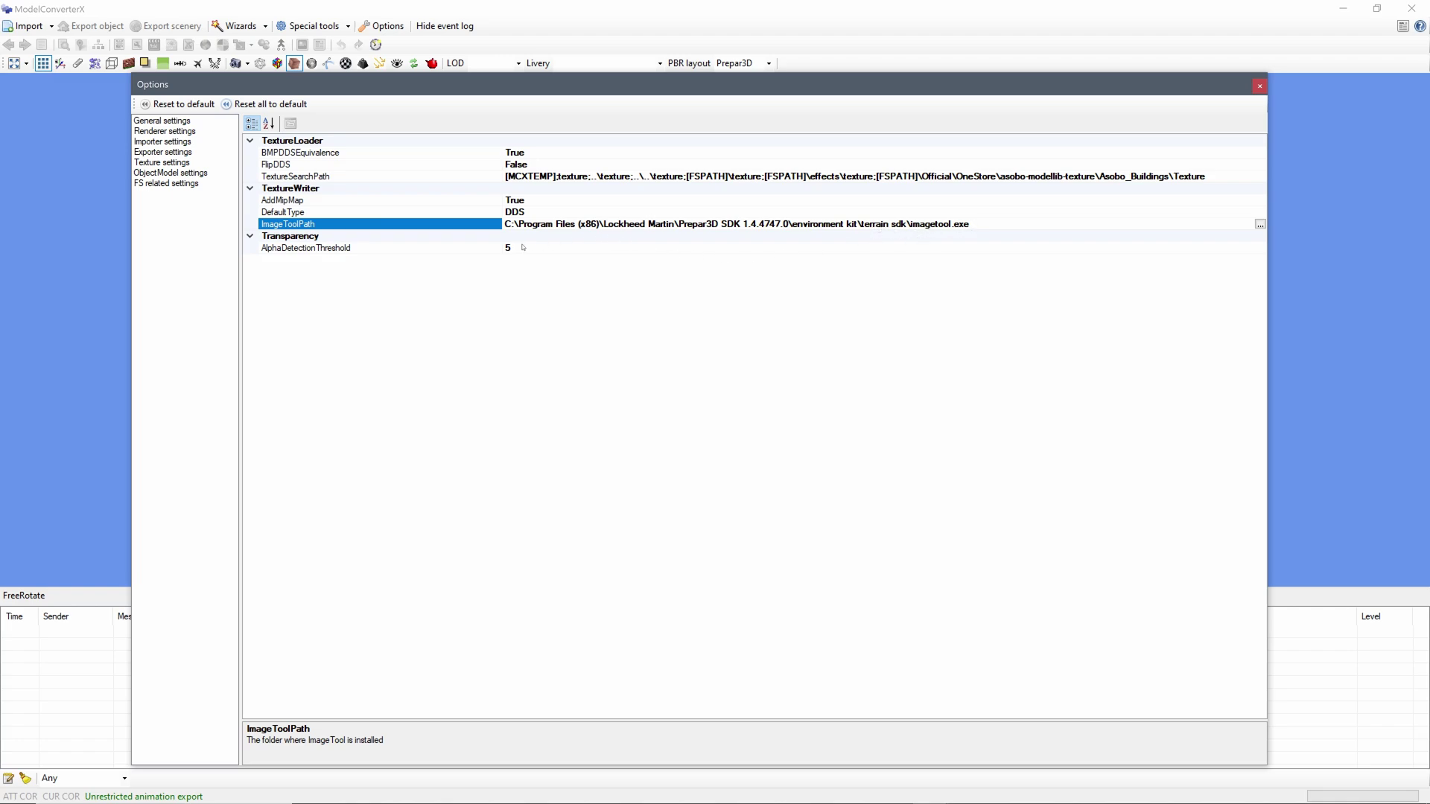
click(1259, 224)
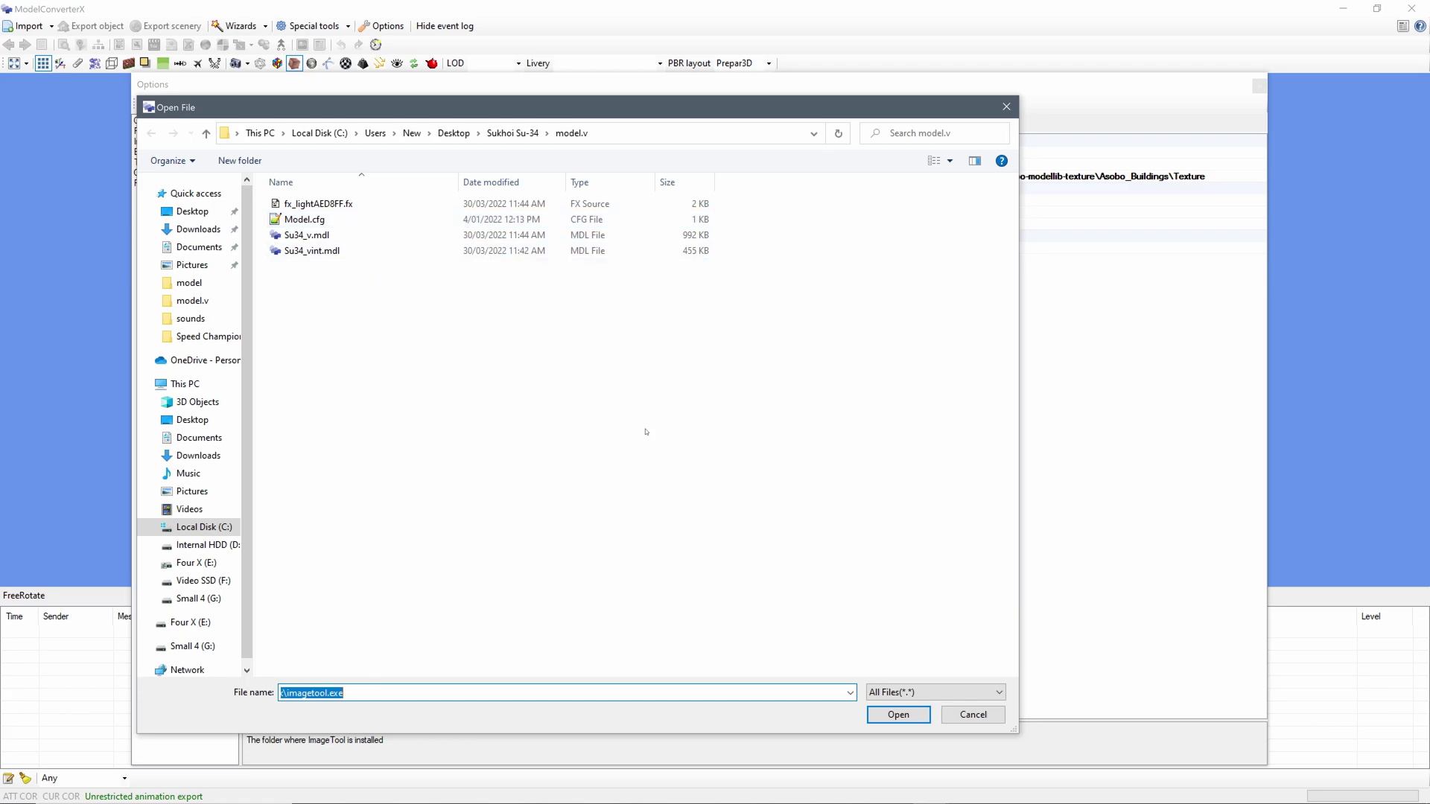
click(950, 716)
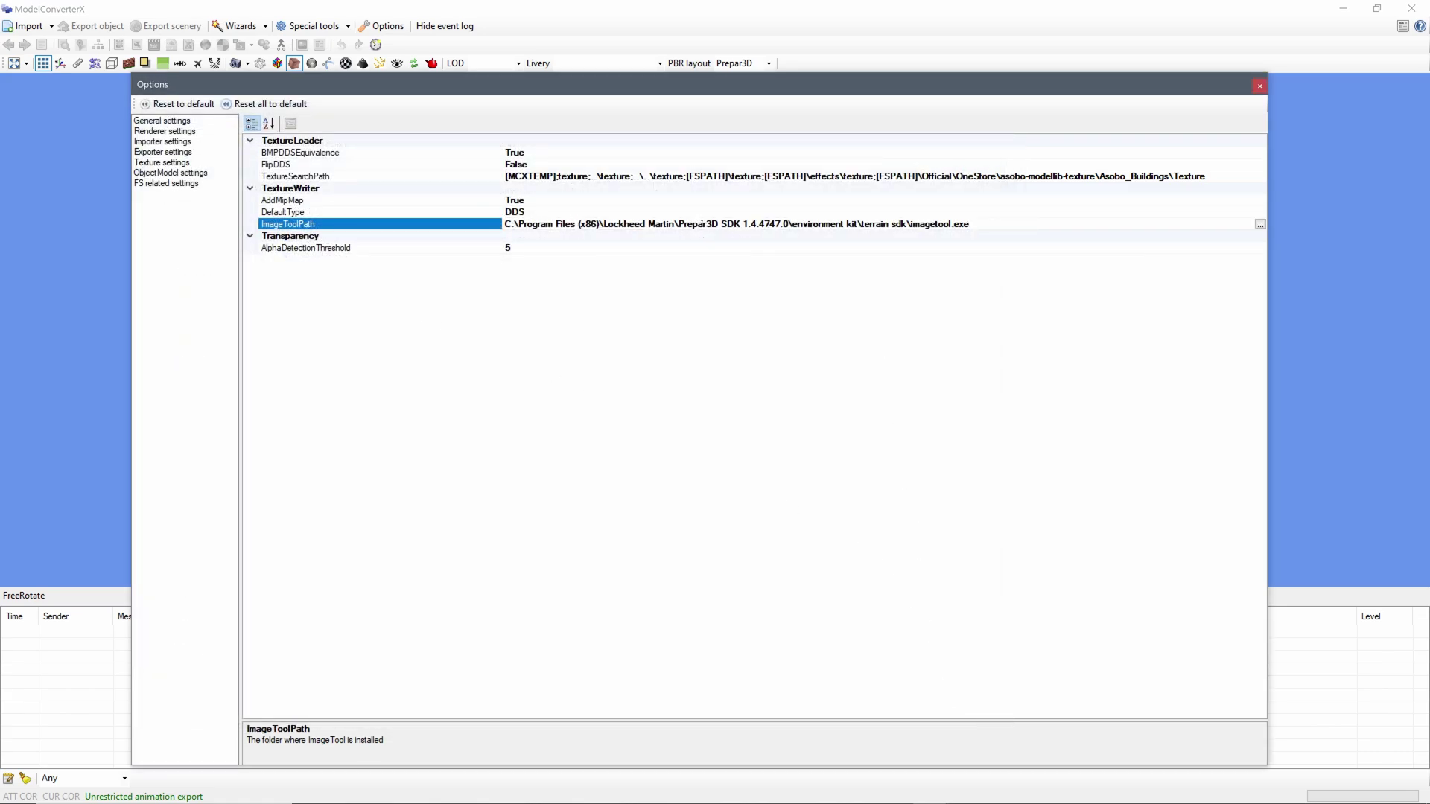
drag(681, 225, 951, 228)
Select the SDK part of the P3D v4.4 XtoMDL path, then view ObjectModel settings.
click(627, 312)
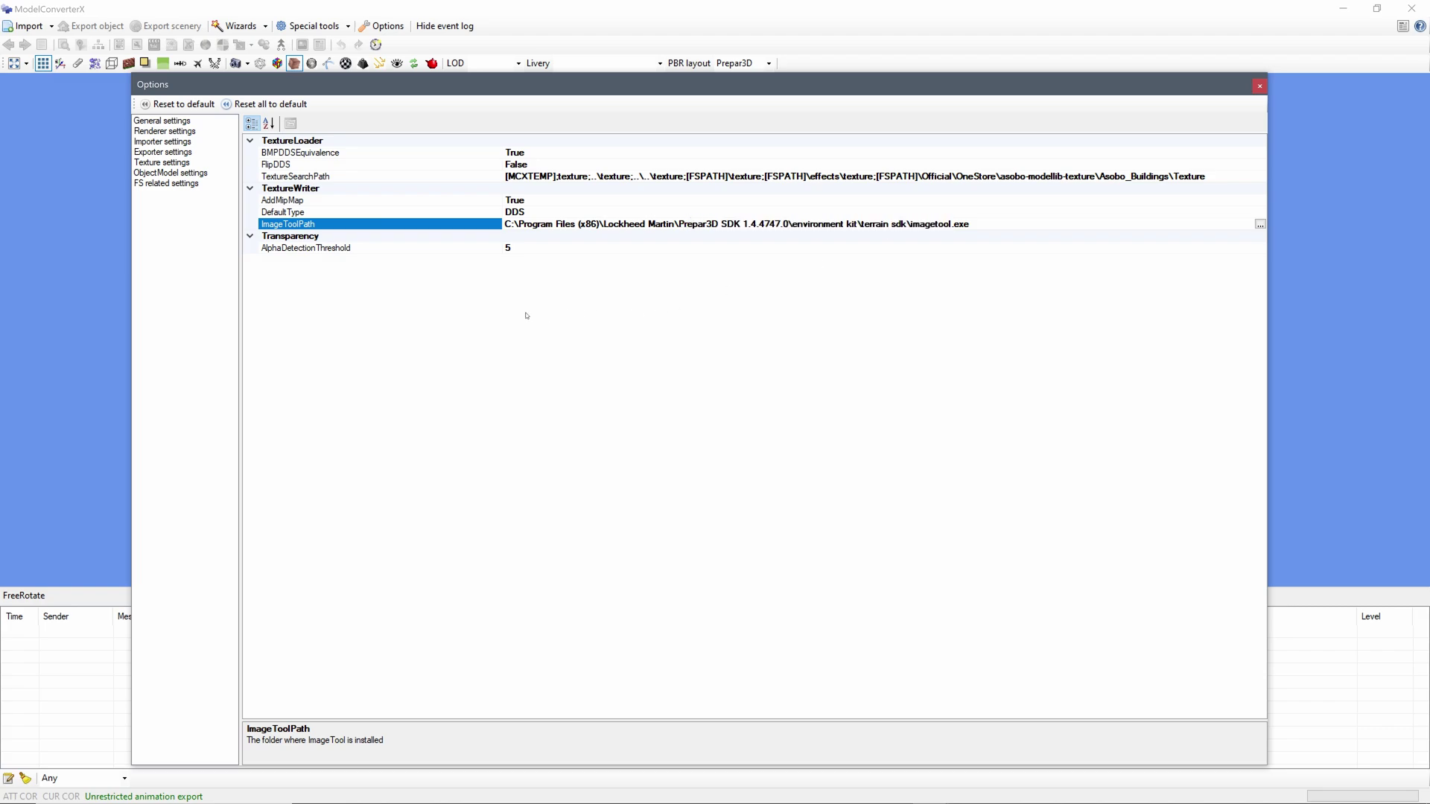
click(159, 152)
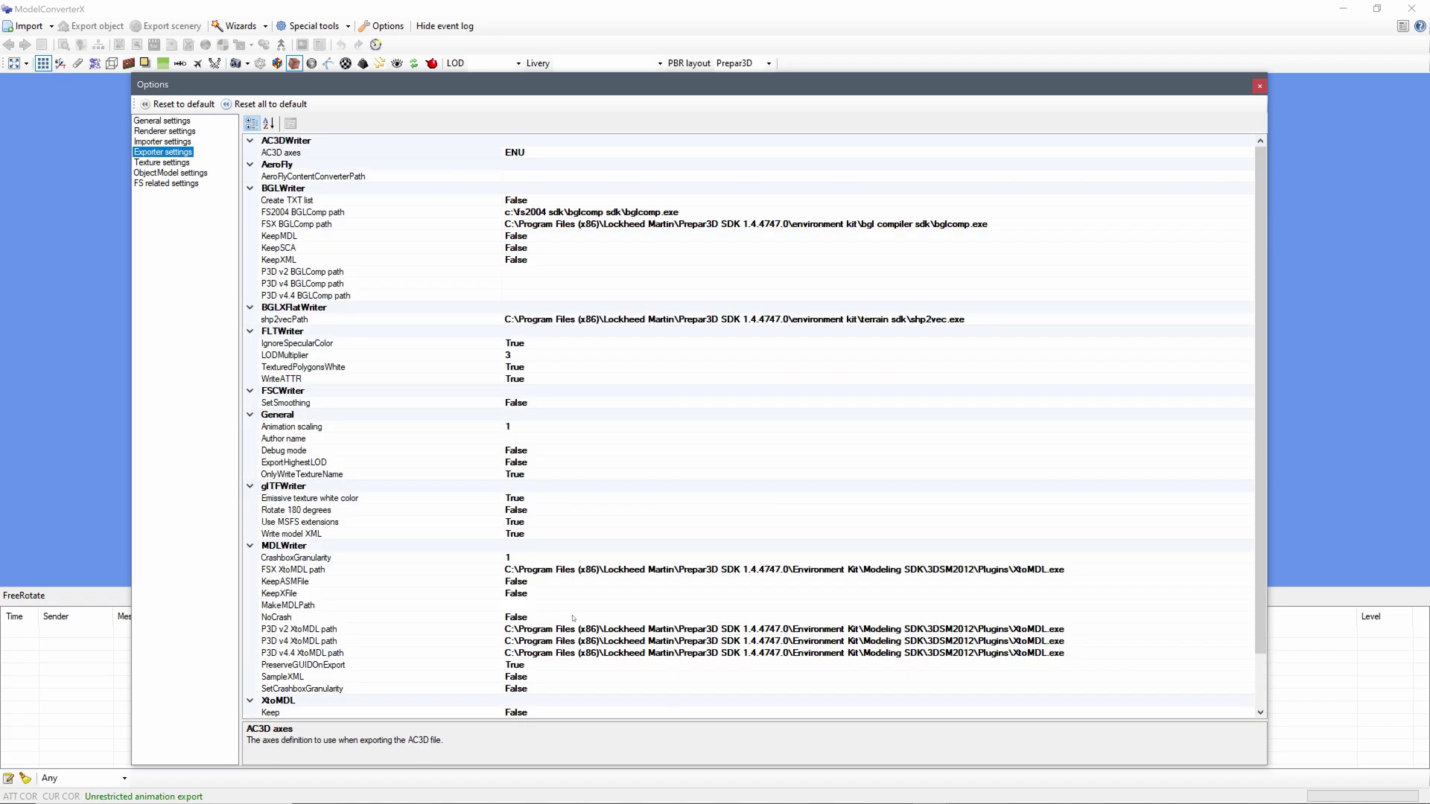
click(694, 653)
drag(678, 653, 1069, 657)
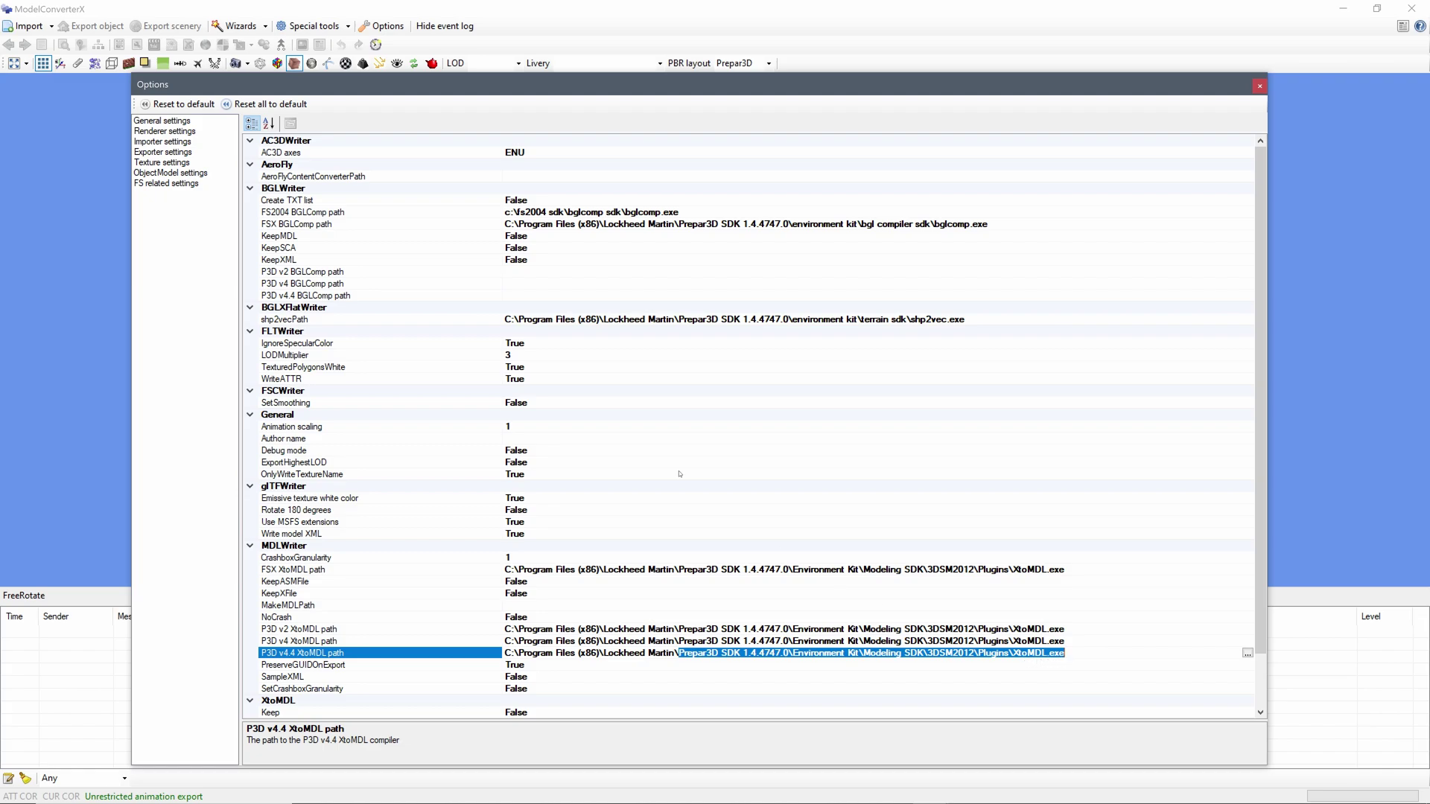
click(160, 174)
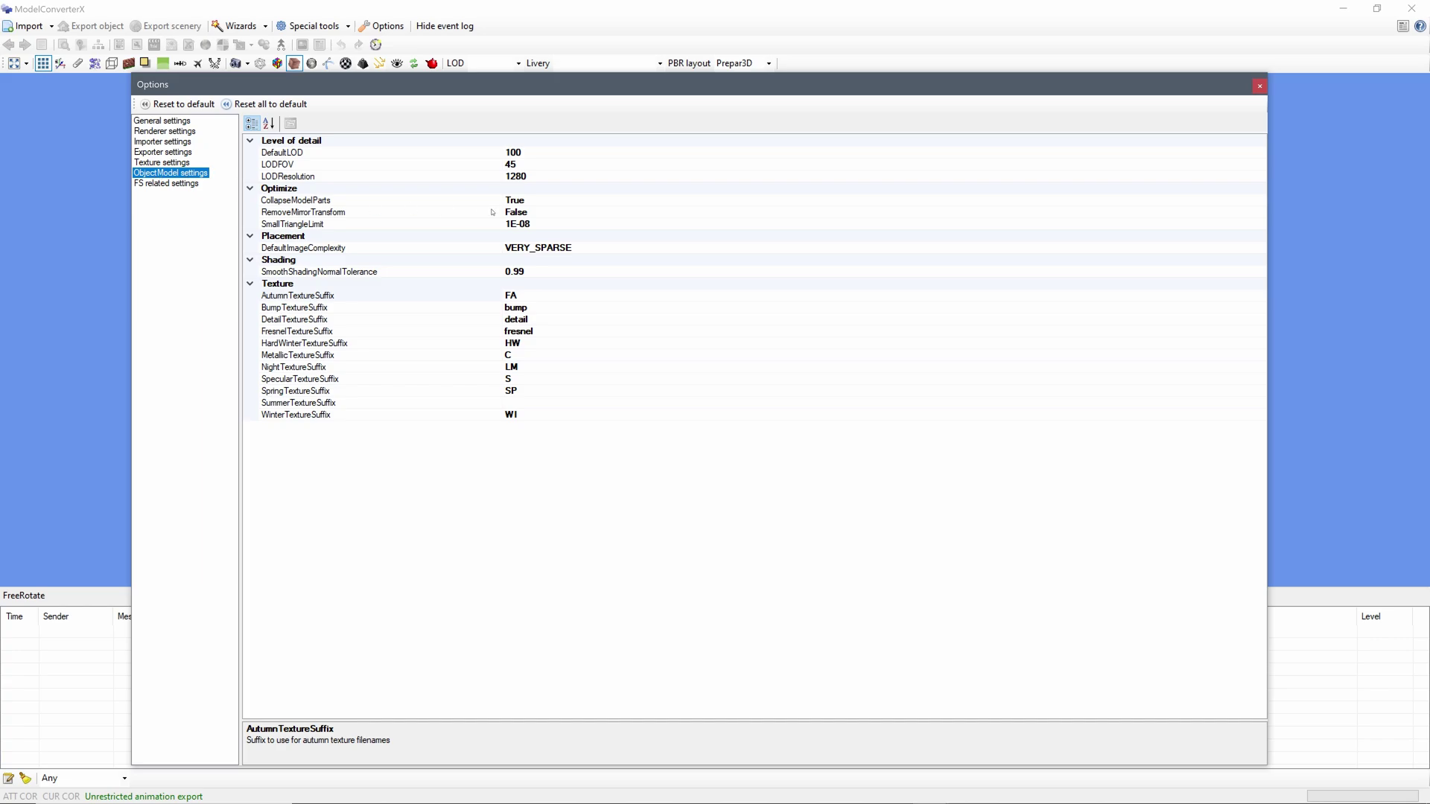
Review FS2004Path, FSXPath, ModelDefPath, MSFSPath and P3DPath under FS related settings.
click(178, 185)
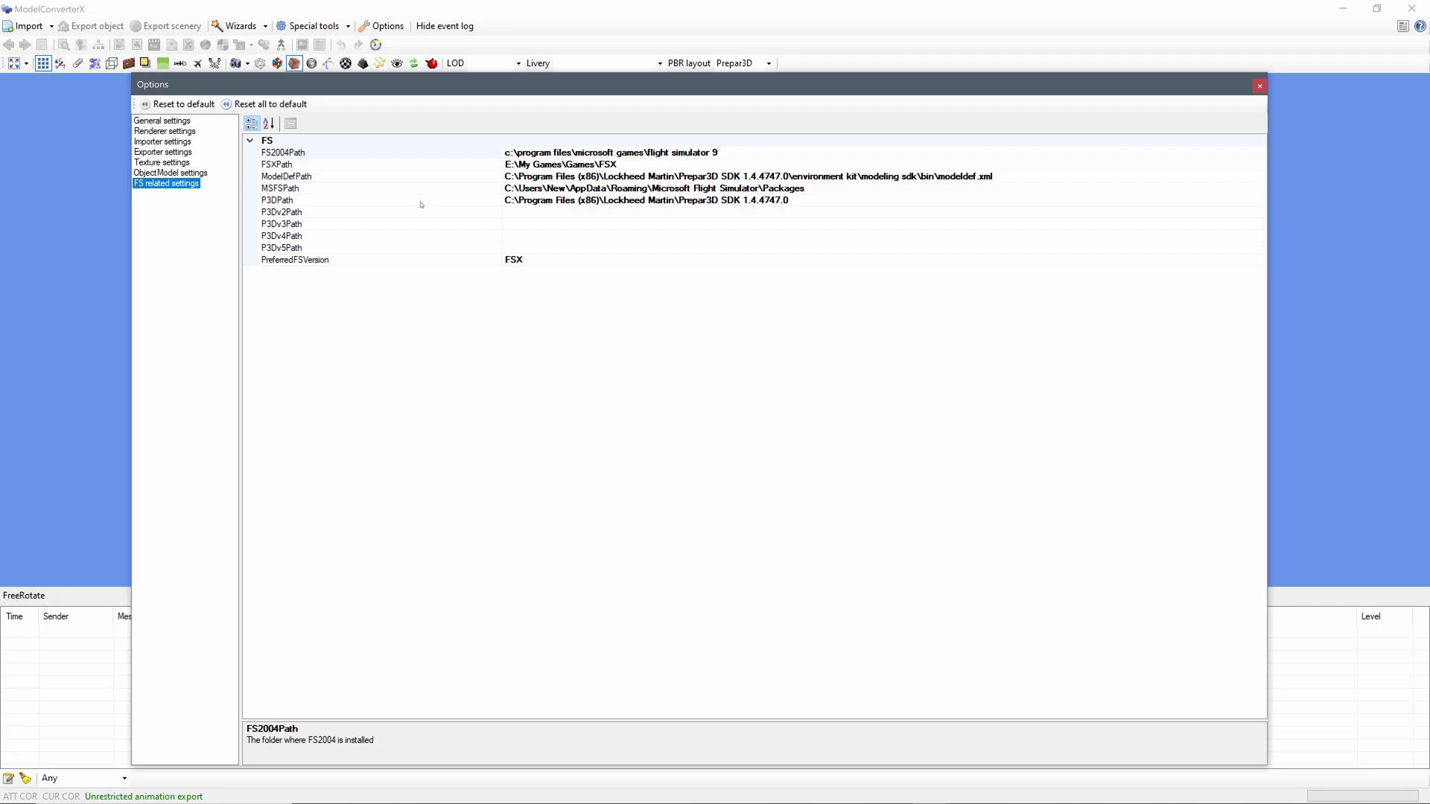
click(292, 154)
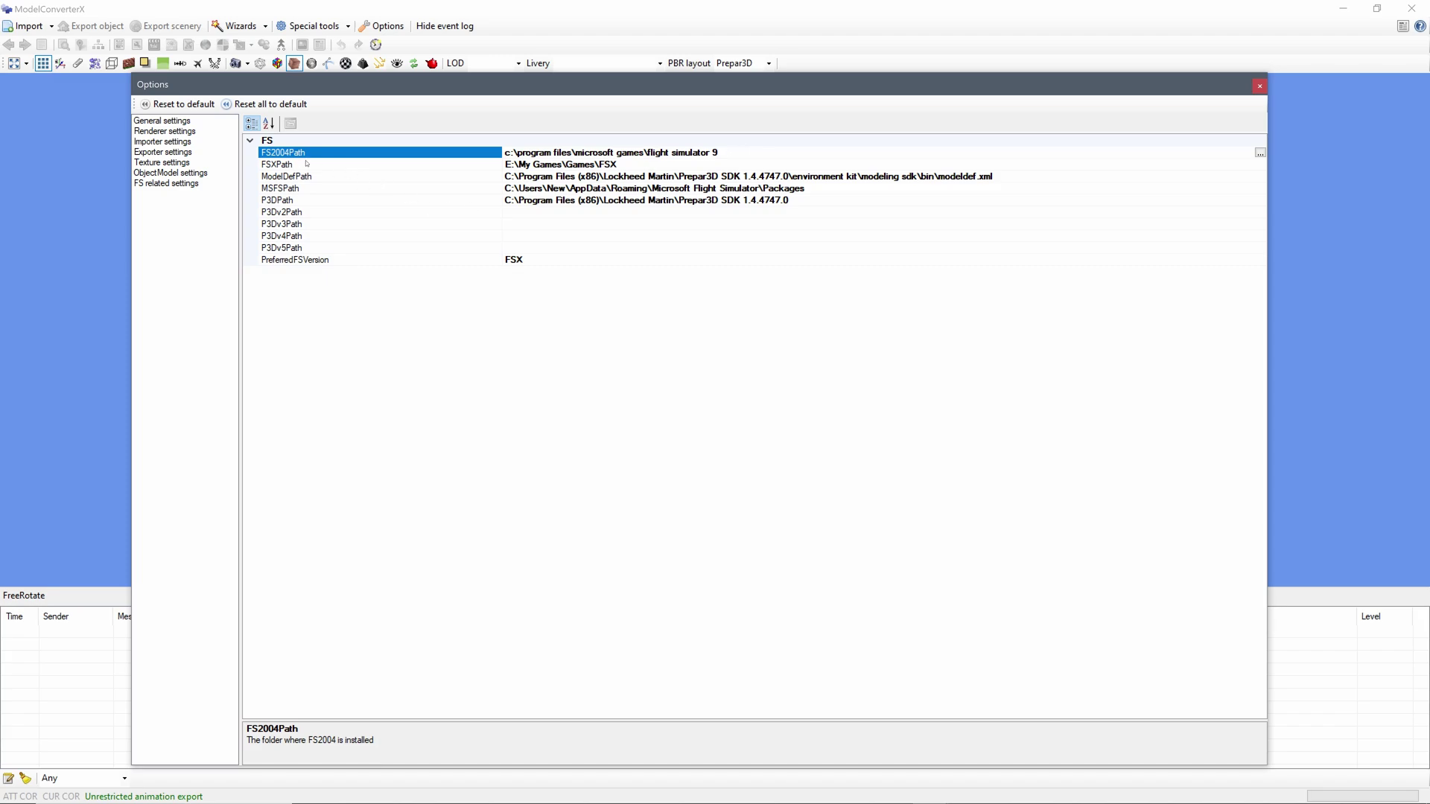
click(277, 165)
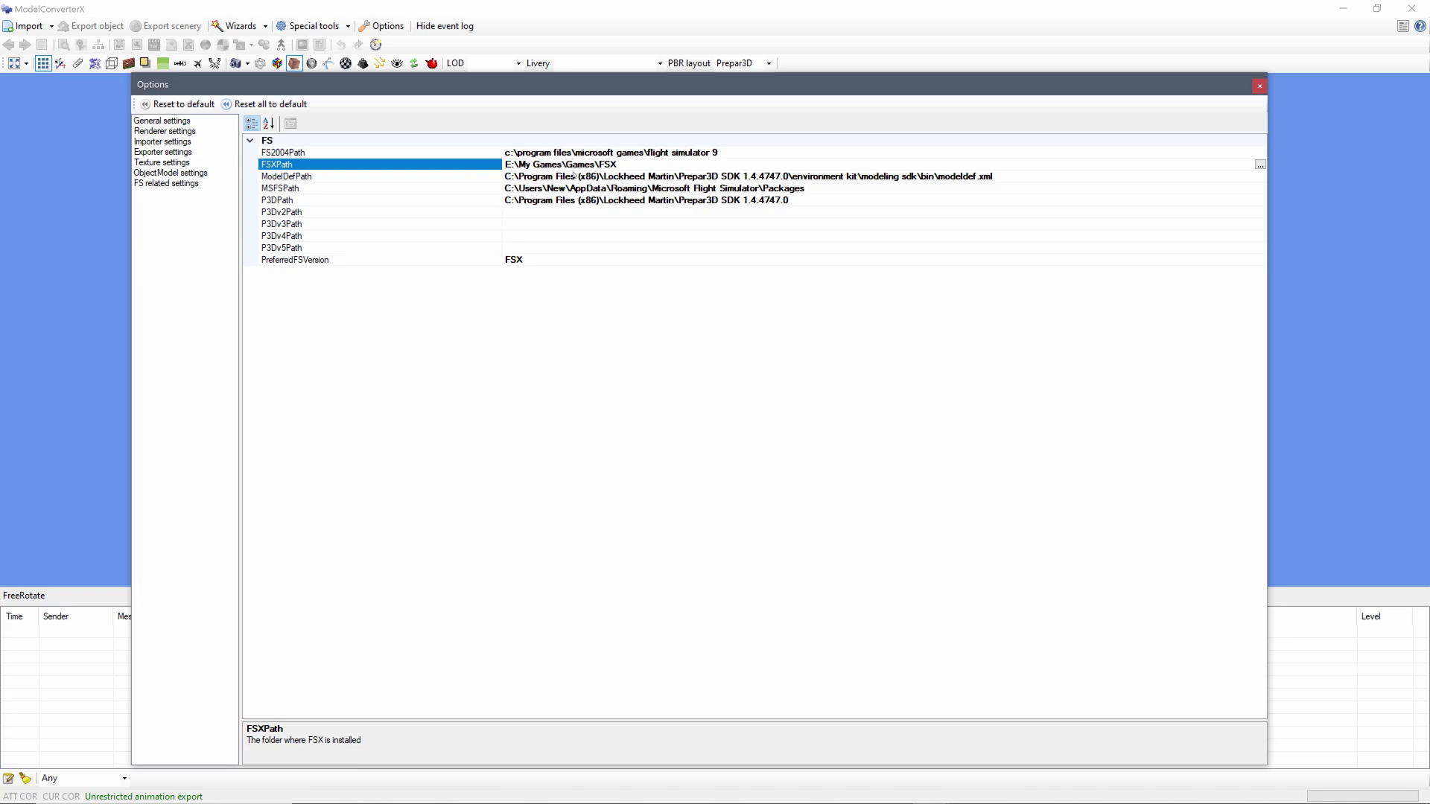
click(318, 178)
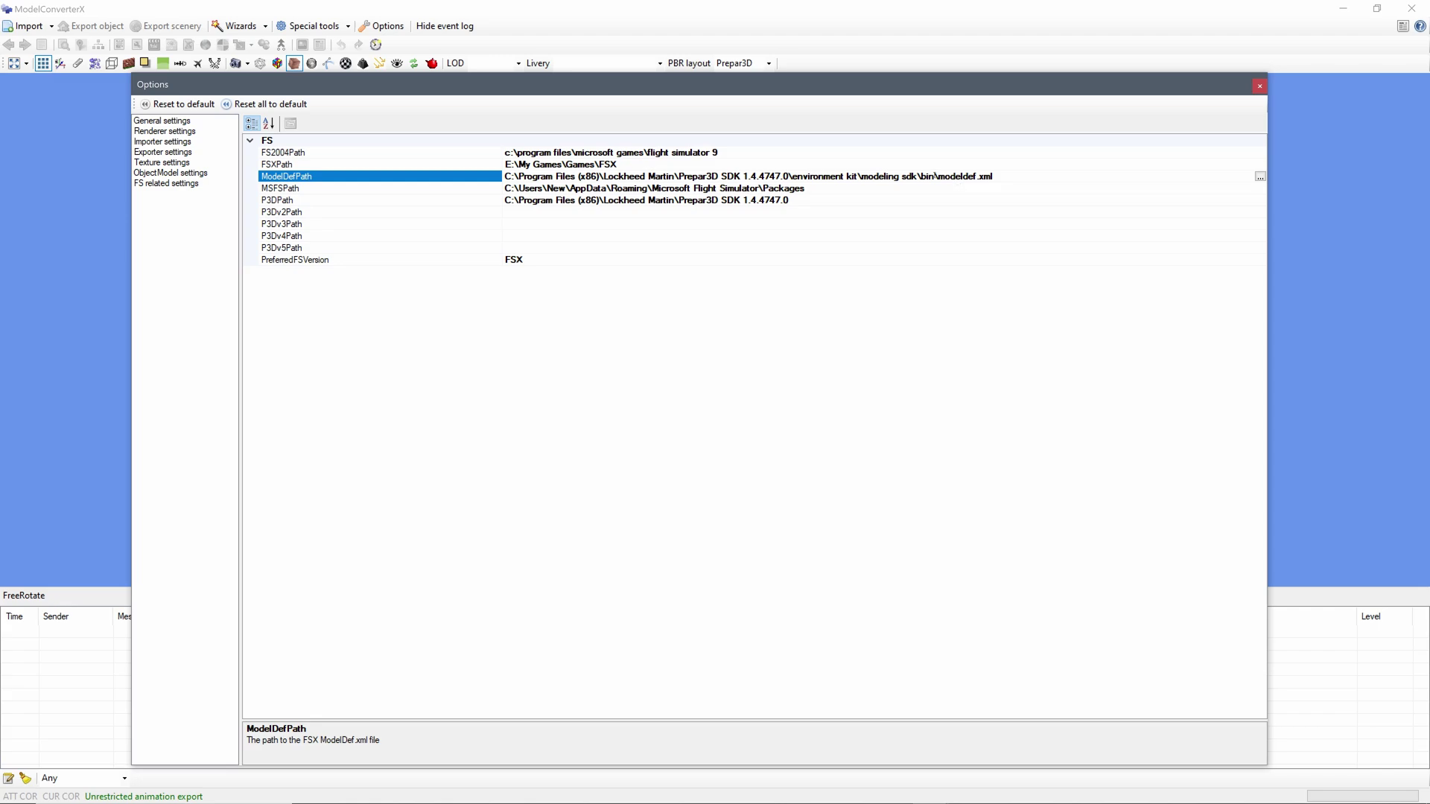
click(272, 191)
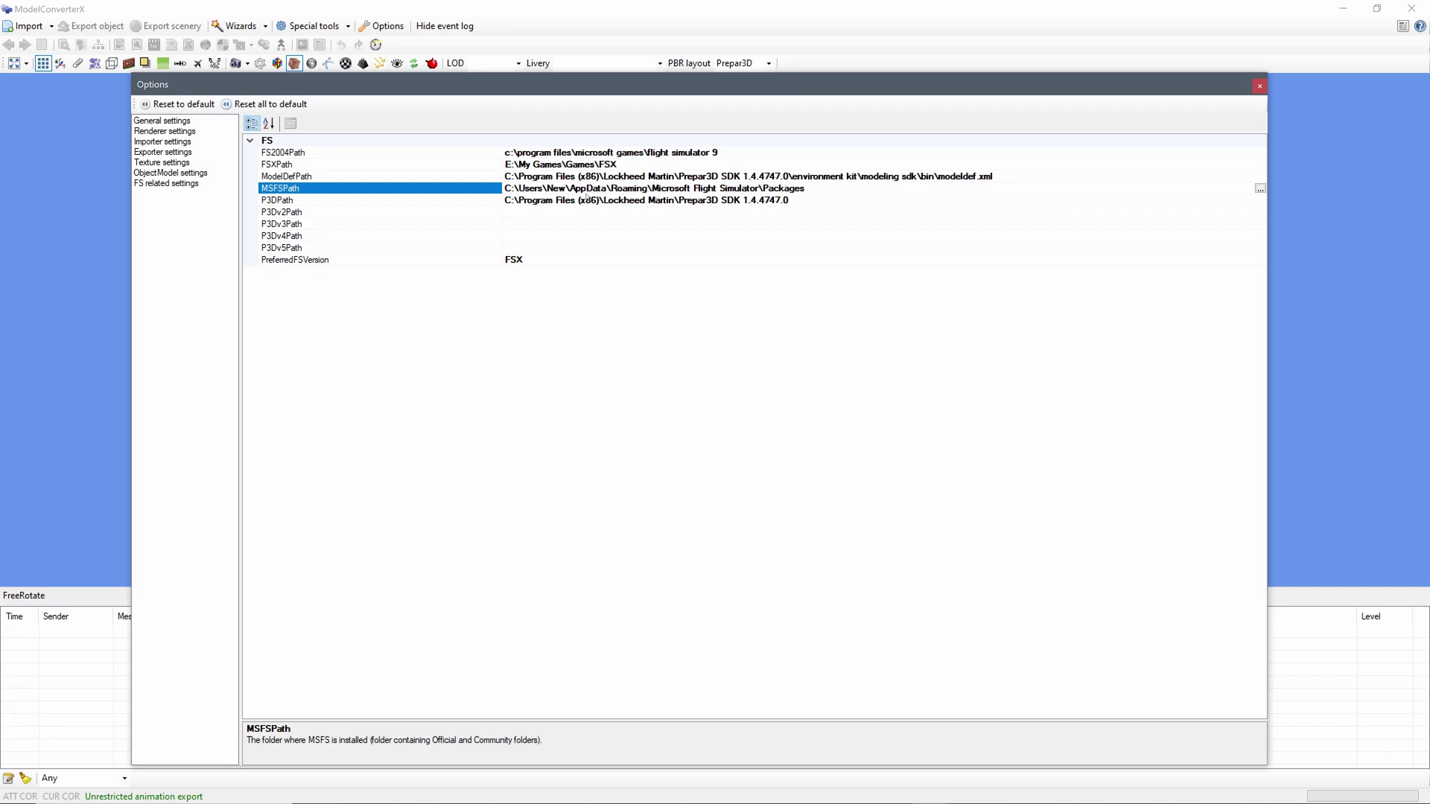
click(283, 201)
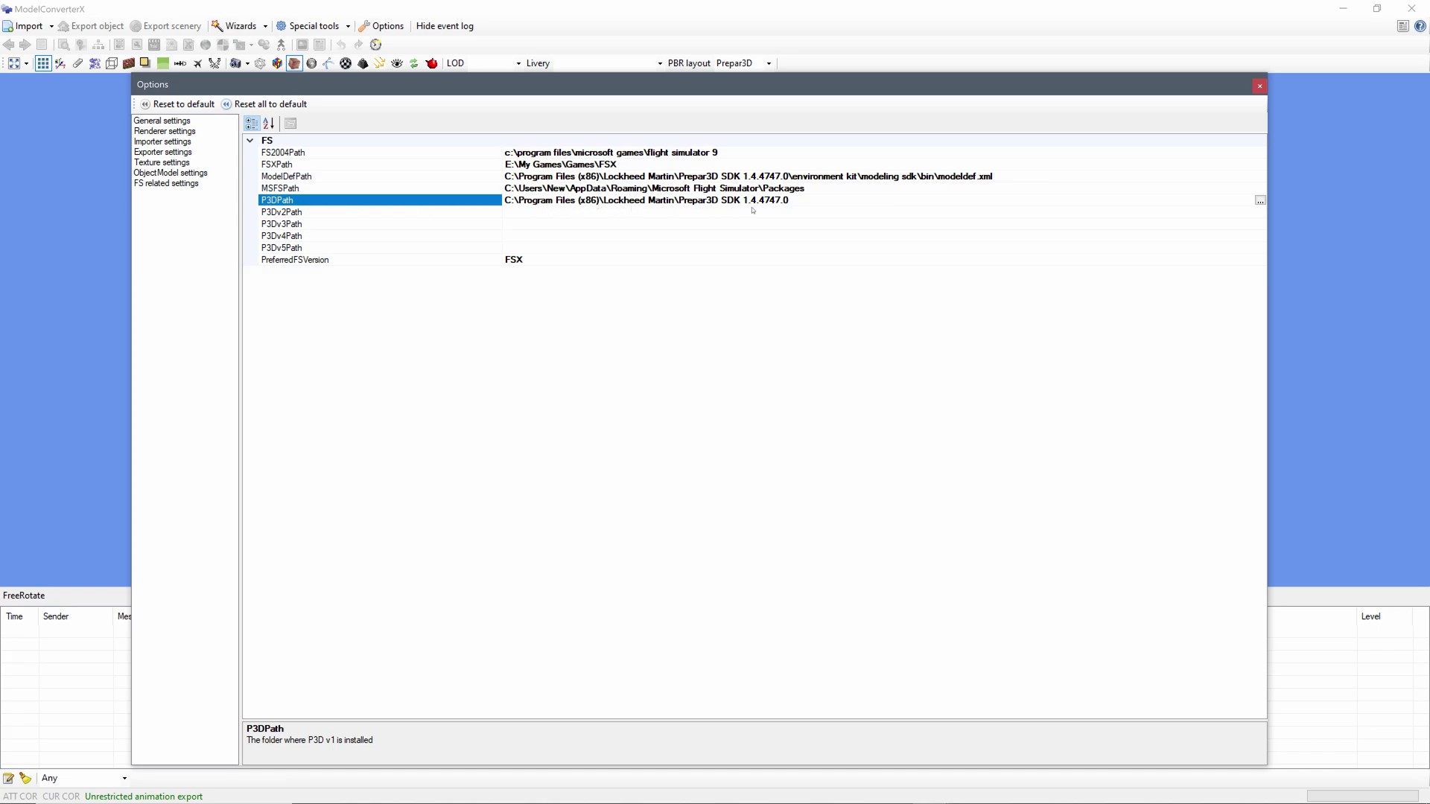
key(End)
Verify the FSX XtoMDL path ends in the Prepar3D SDK XtoMDL.exe, then close Options.
click(154, 163)
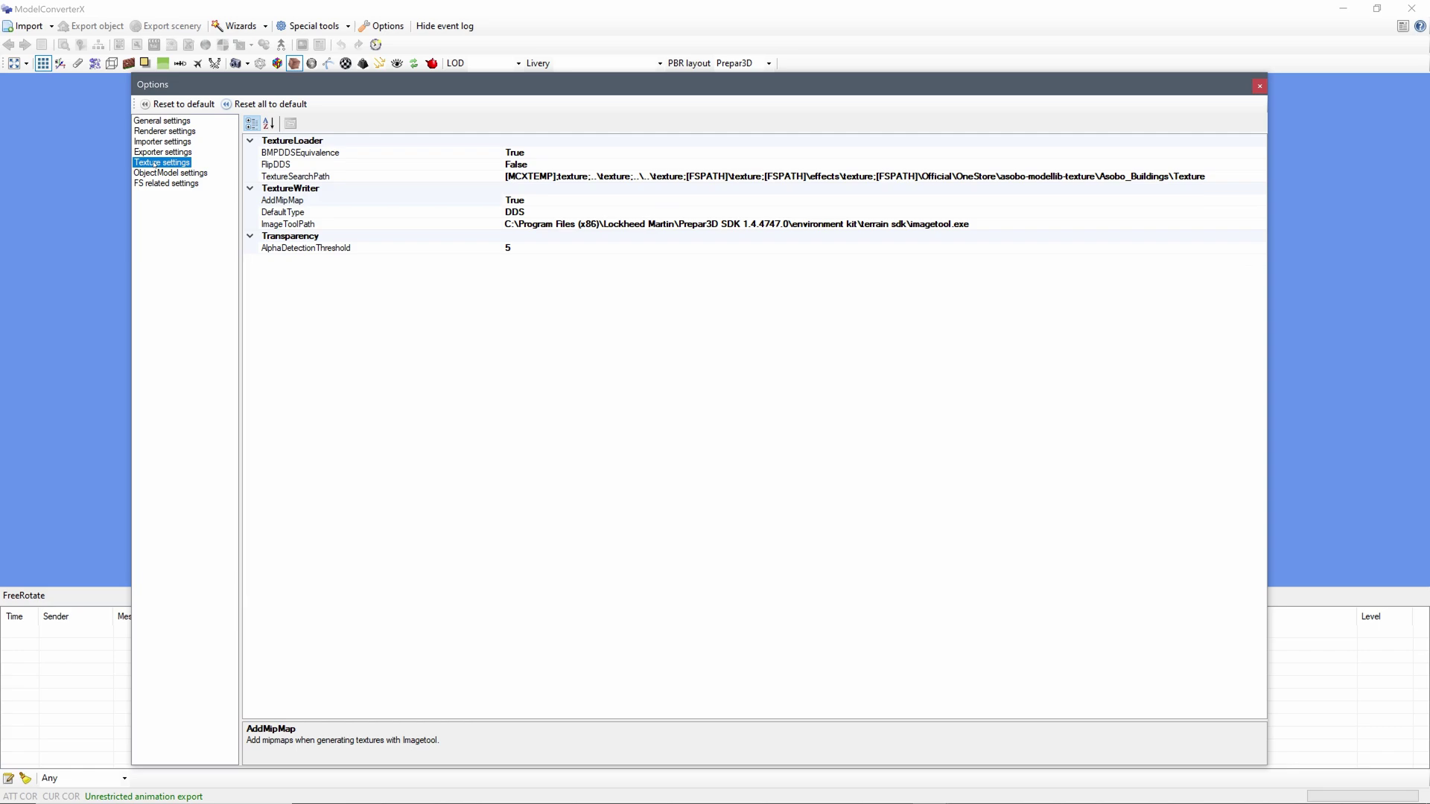
click(162, 152)
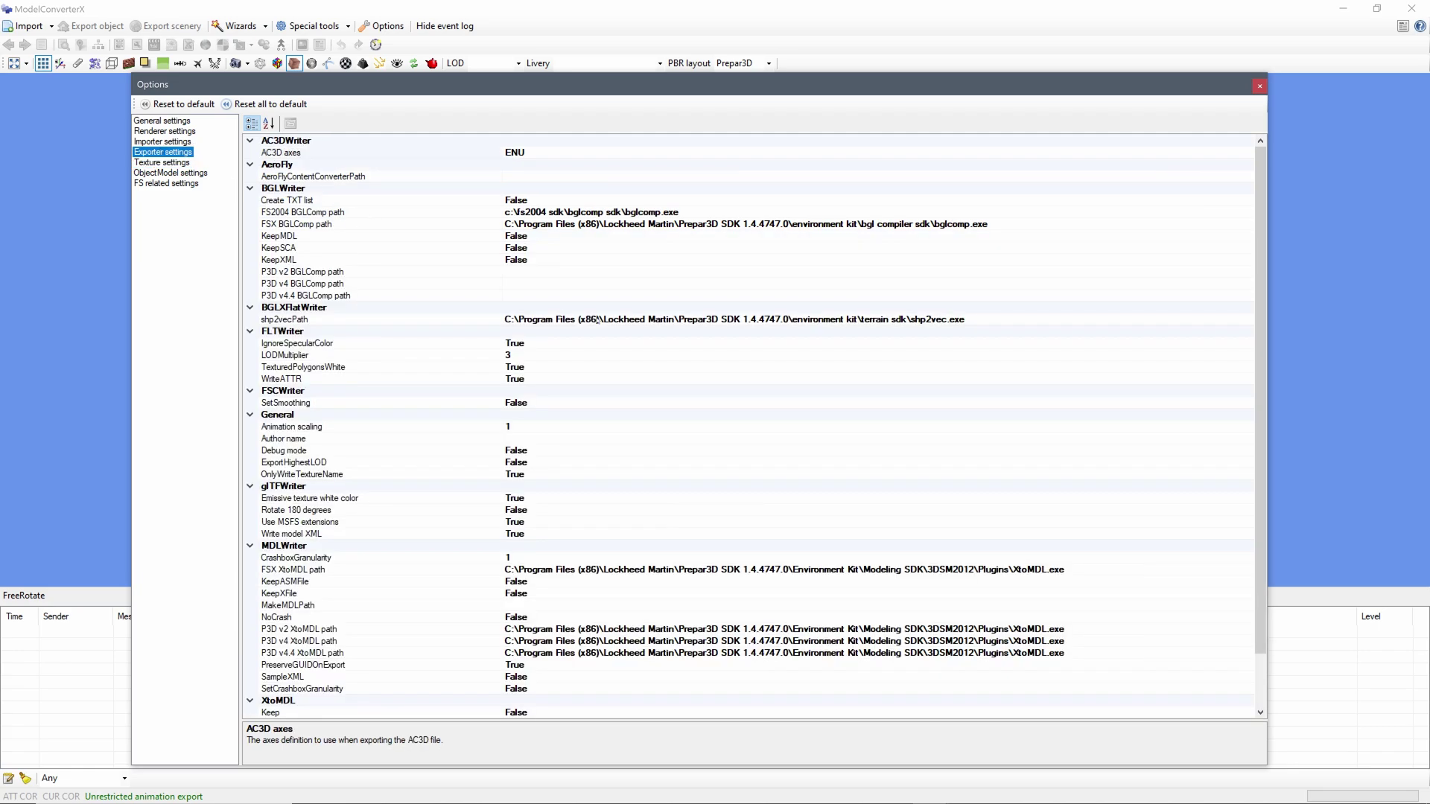
click(287, 570)
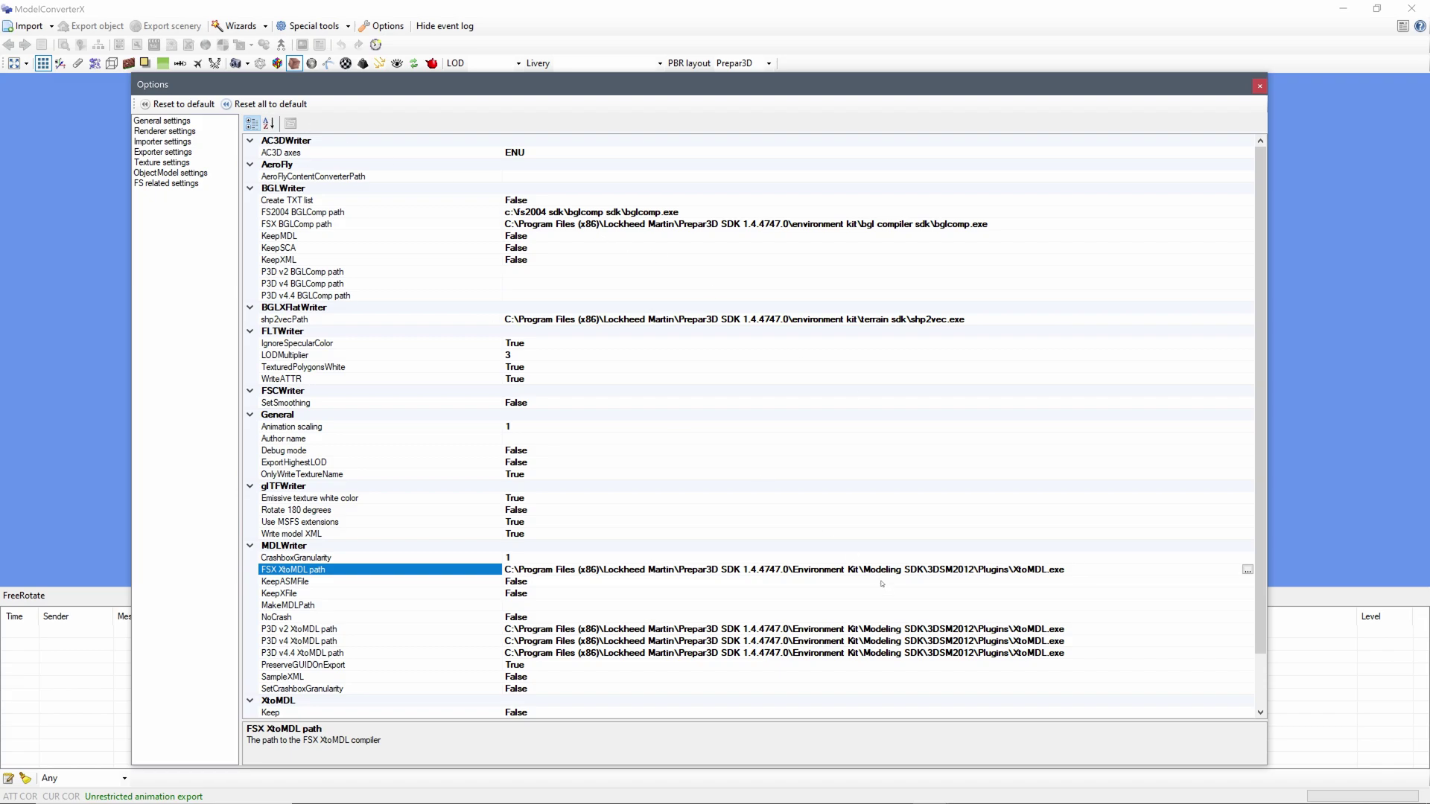
drag(1077, 571, 678, 570)
click(1088, 571)
click(1259, 86)
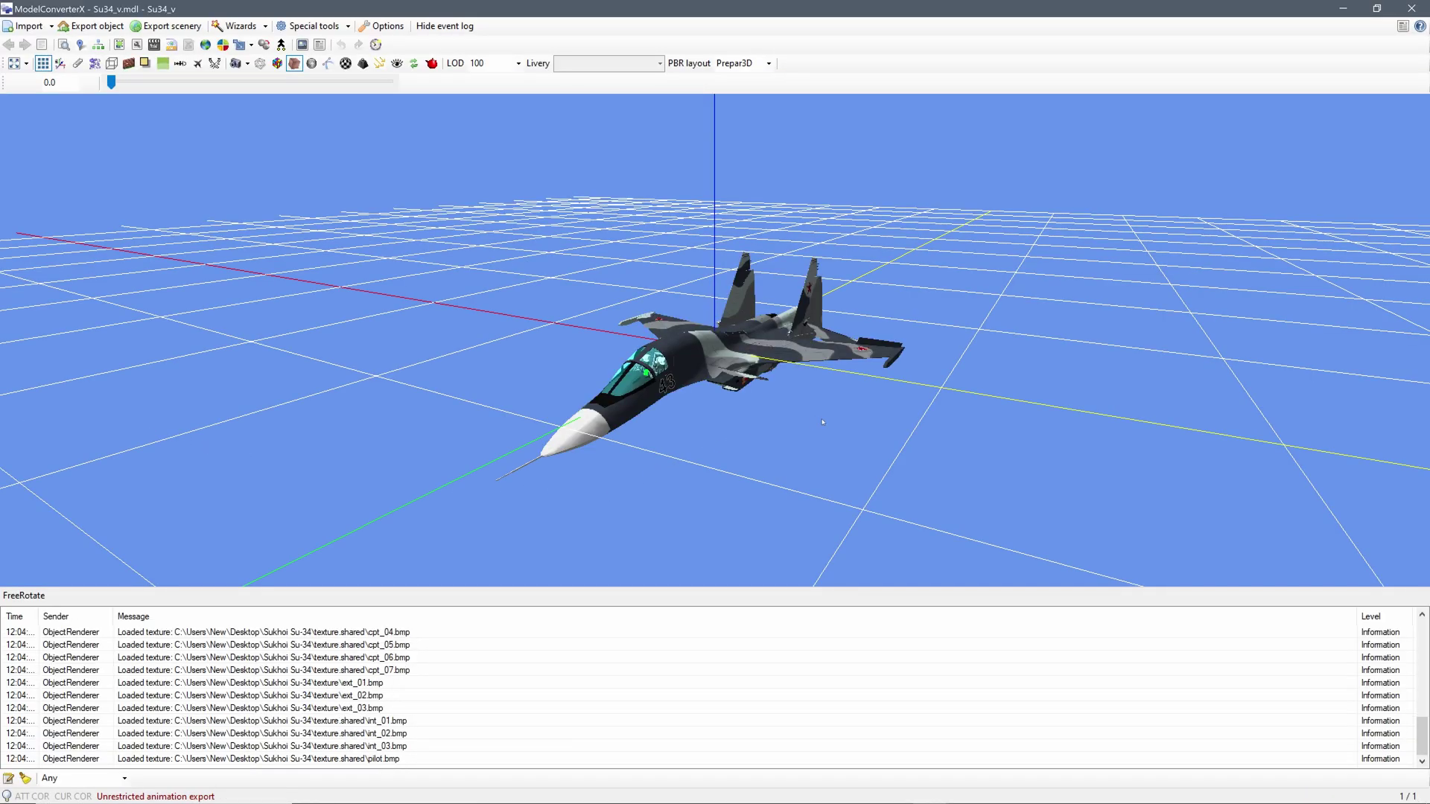
Orbit the Su34_v jet to rear-underside and left views and scrub the gear animation back to 0.0.
drag(822, 421, 580, 440)
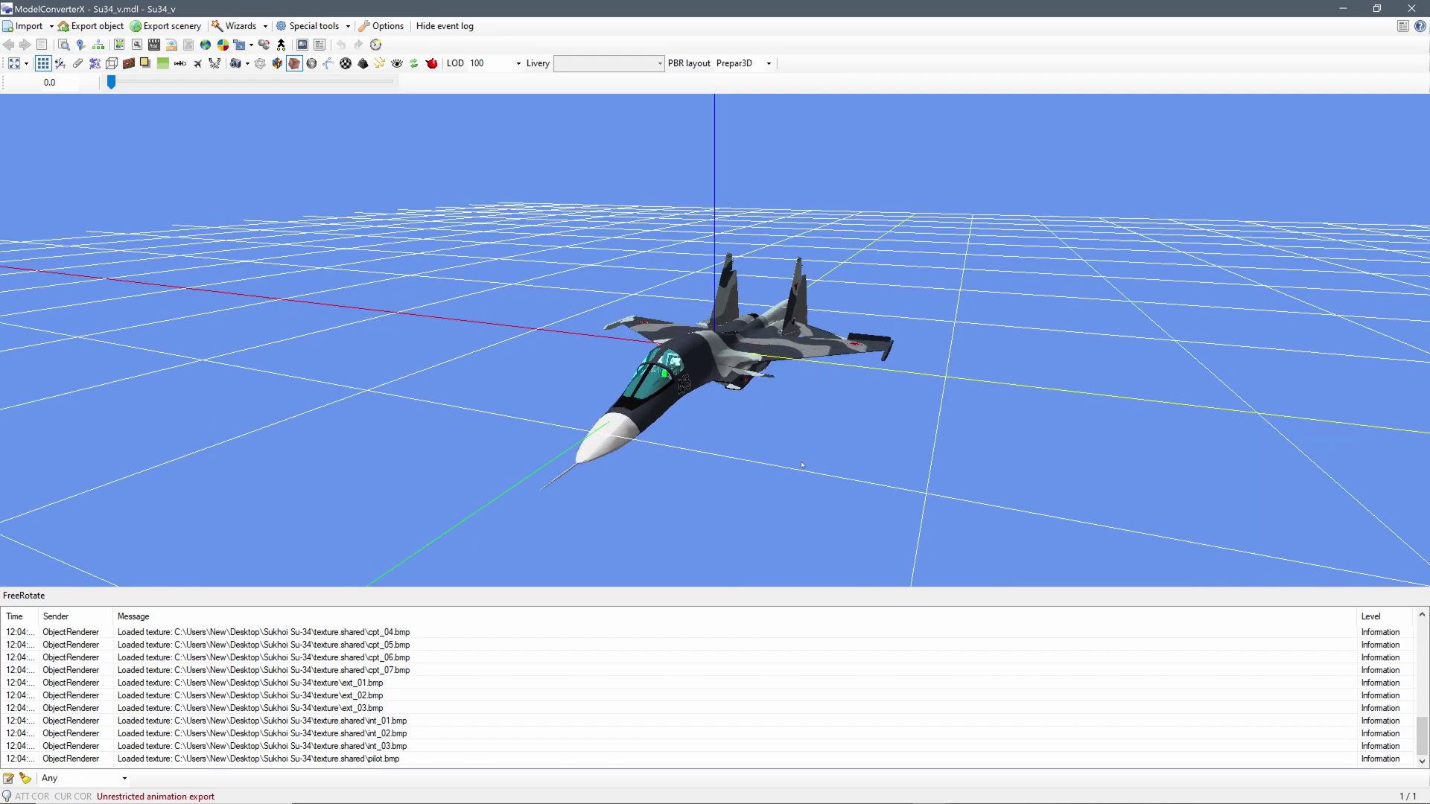
drag(802, 465, 742, 447)
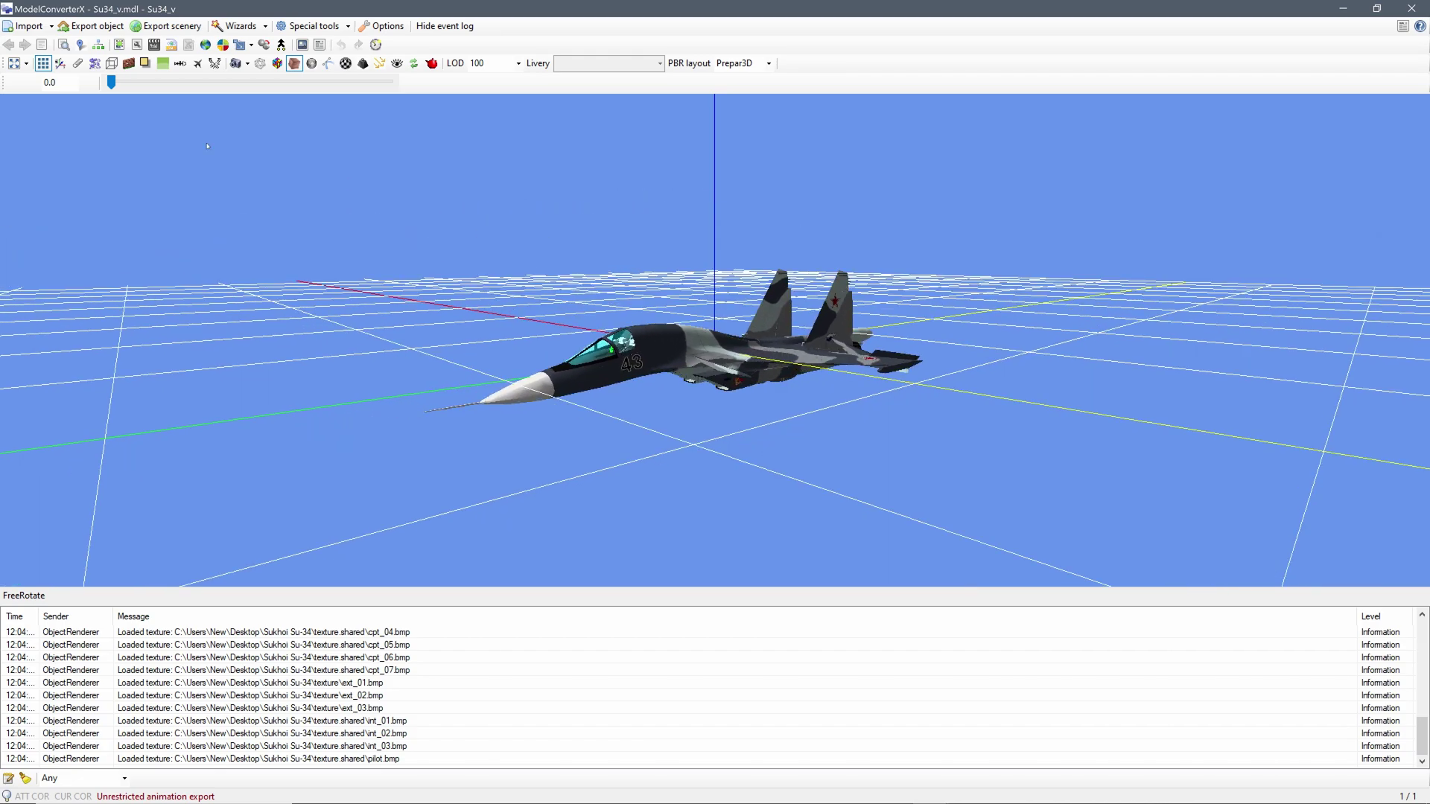
mouse_move(112, 82)
mouse_down()
mouse_move(148, 83)
mouse_move(112, 82)
mouse_up()
drag(417, 313, 754, 415)
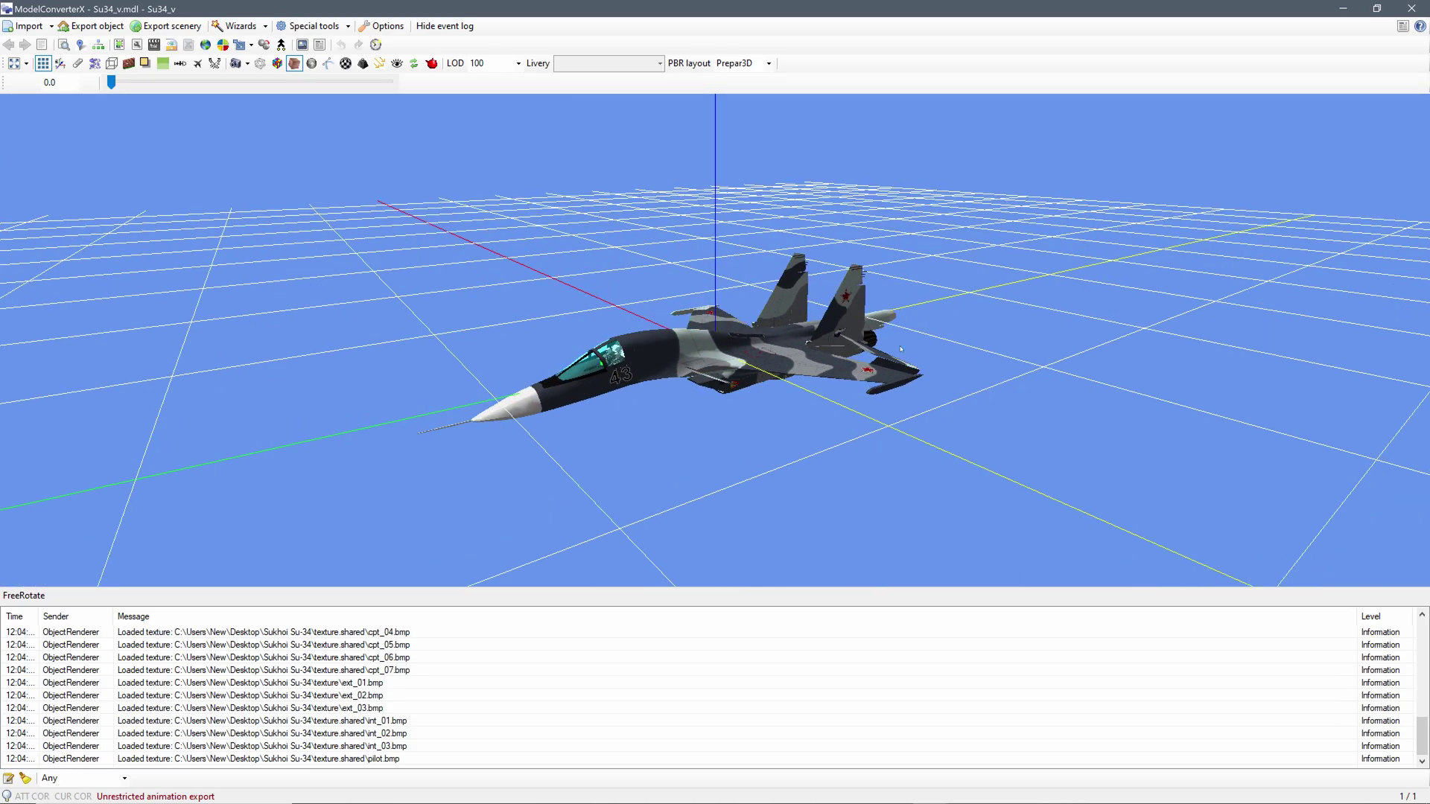
Export the jet as Su34_v.mdl in the model.v folder, overwriting the existing file.
click(99, 26)
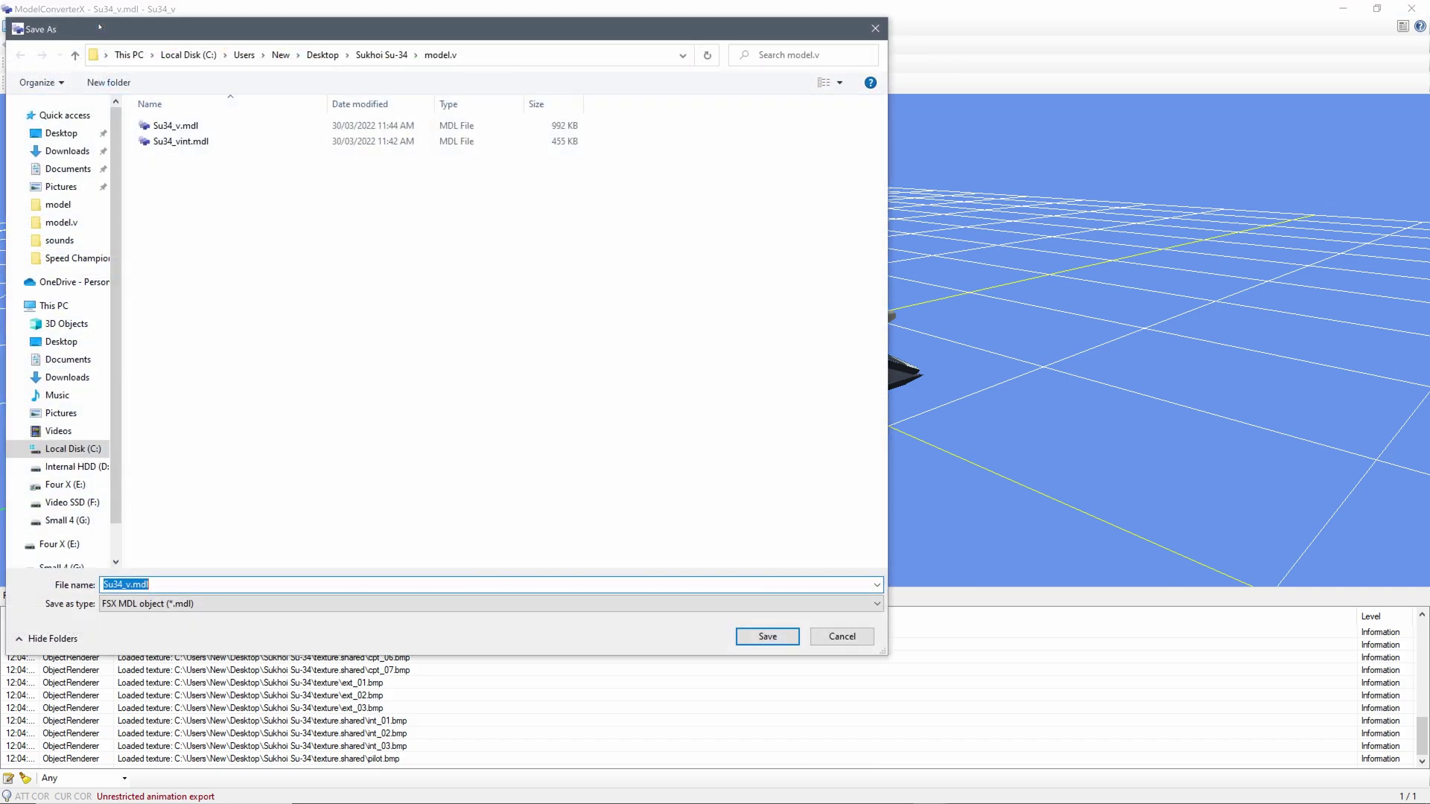
click(172, 127)
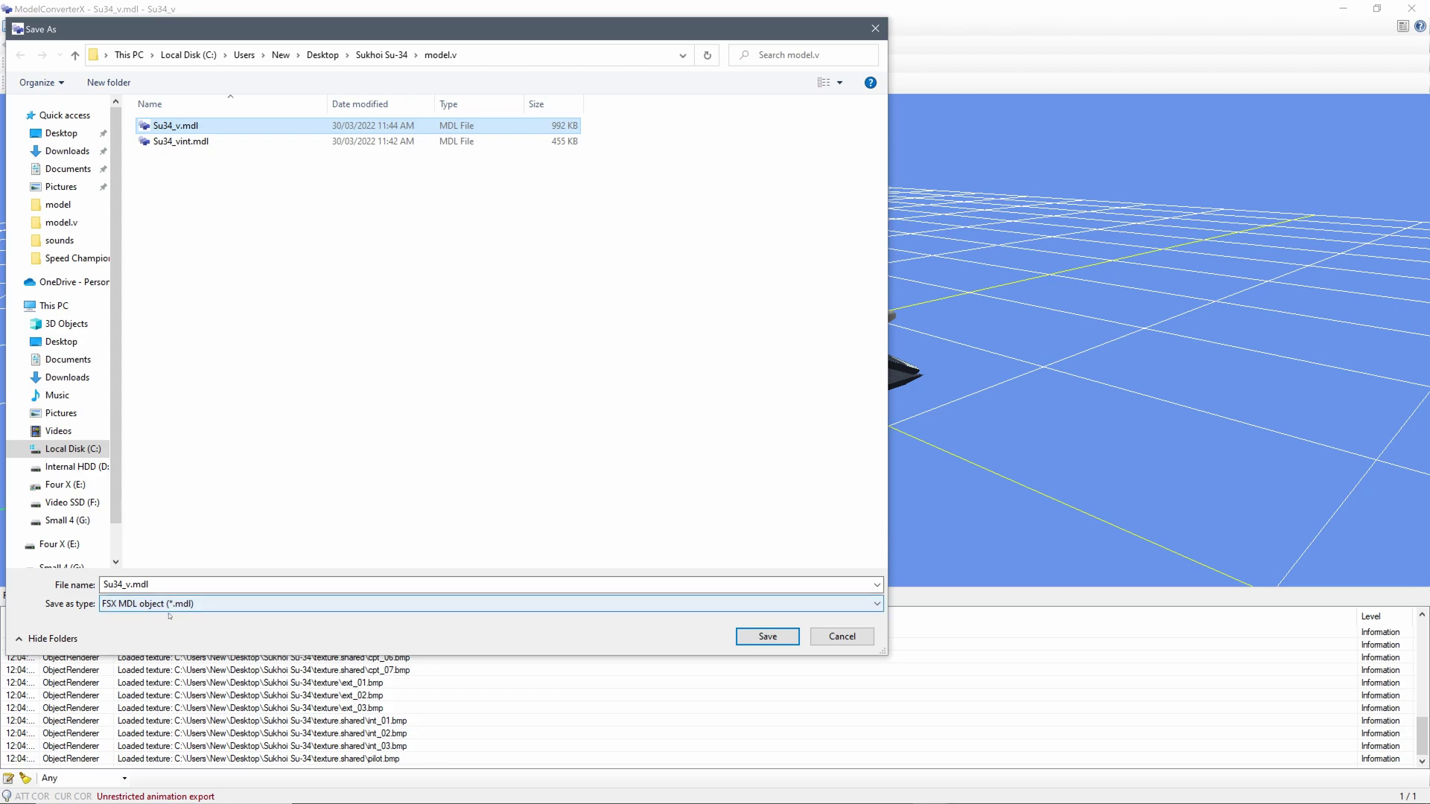
click(767, 636)
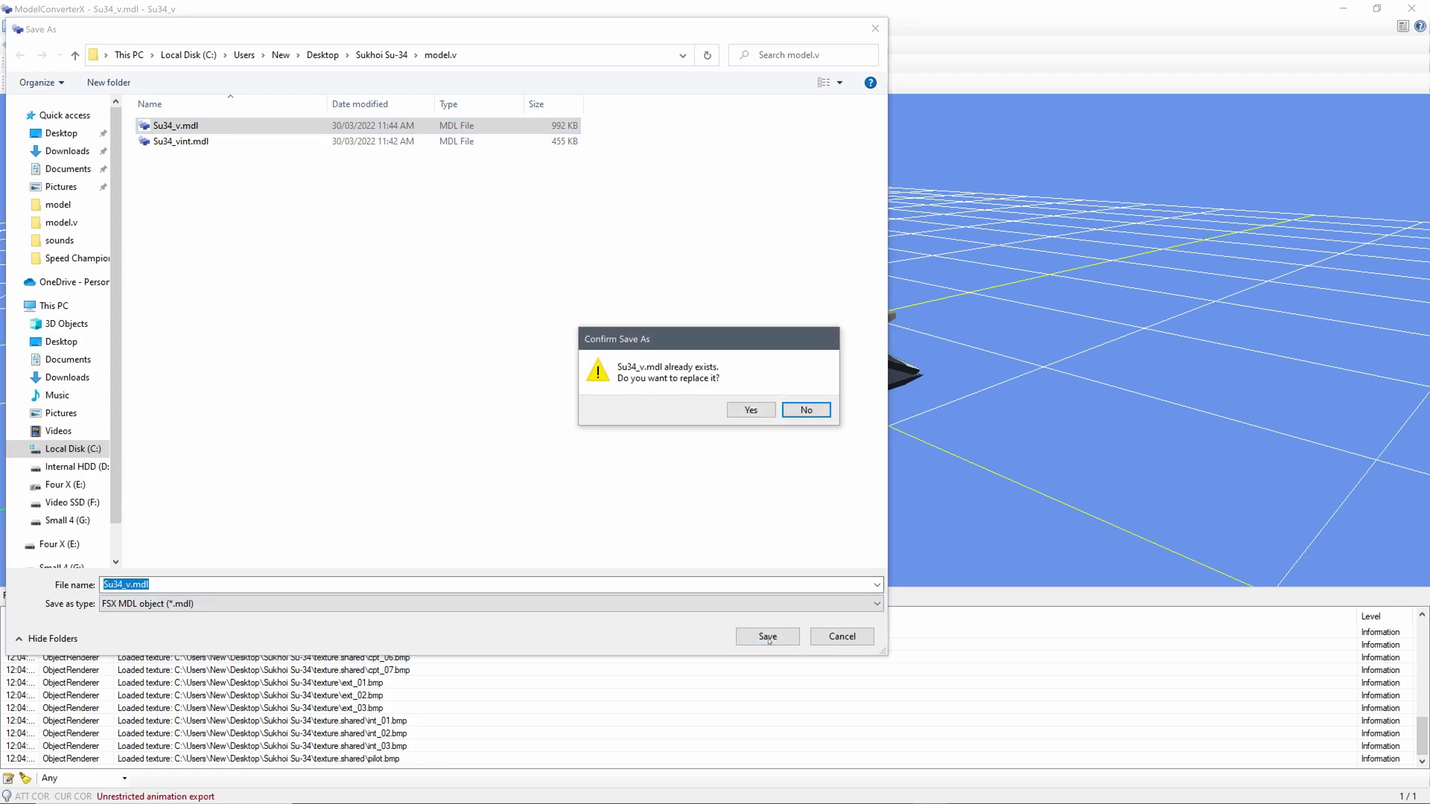
click(750, 410)
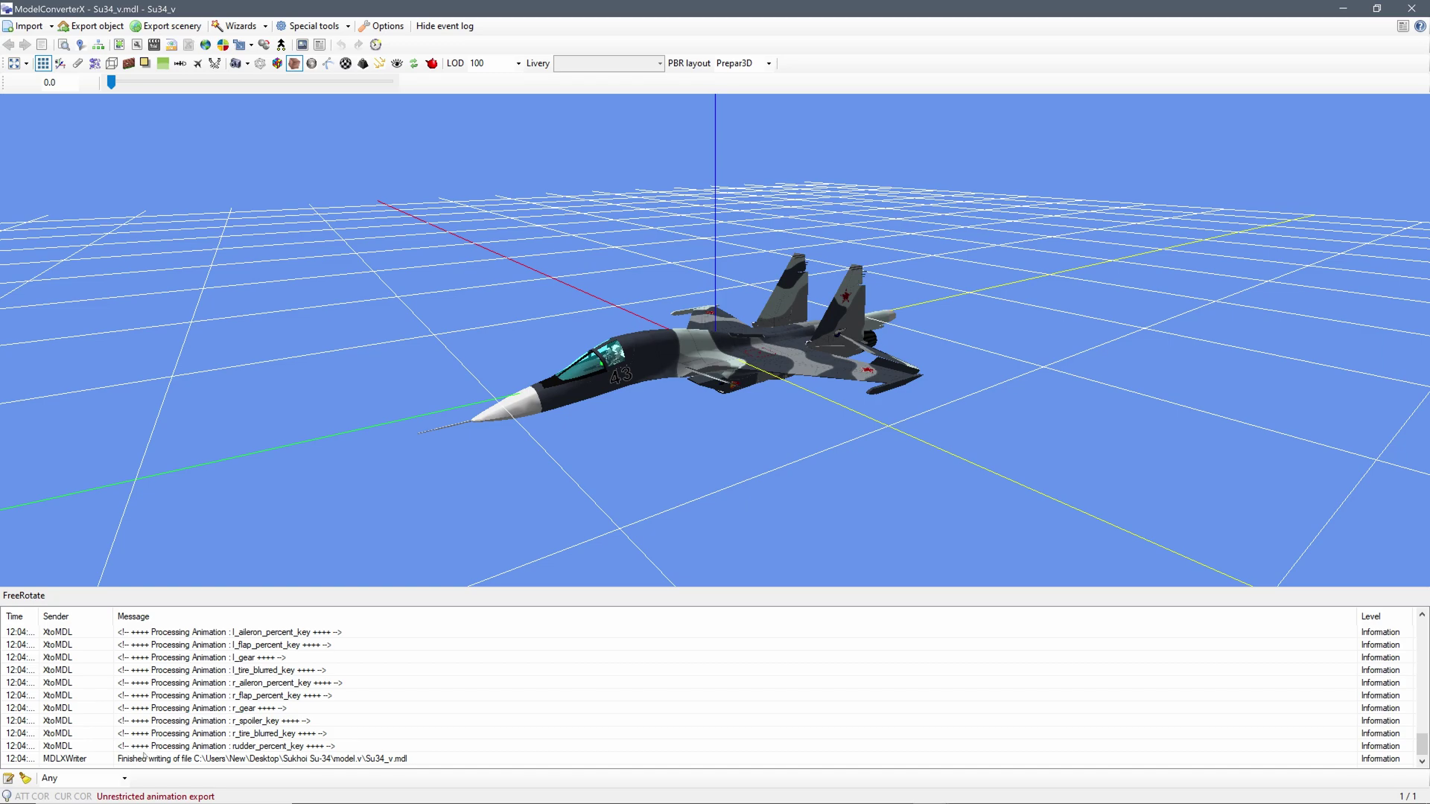
Close the redundant ModelConverterX windows and show the reopened Su34_v.mdl maximized.
click(1376, 9)
click(1182, 10)
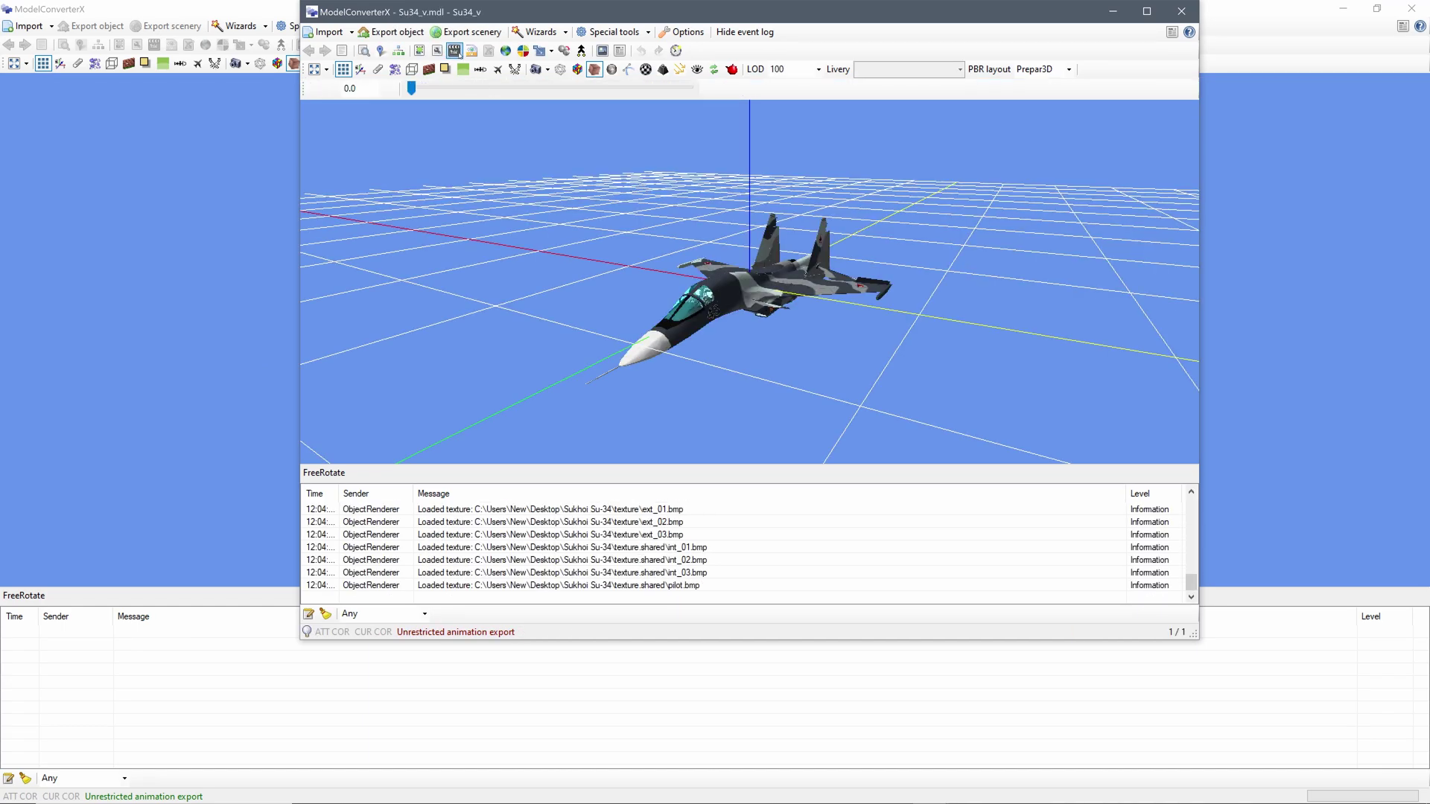
click(454, 50)
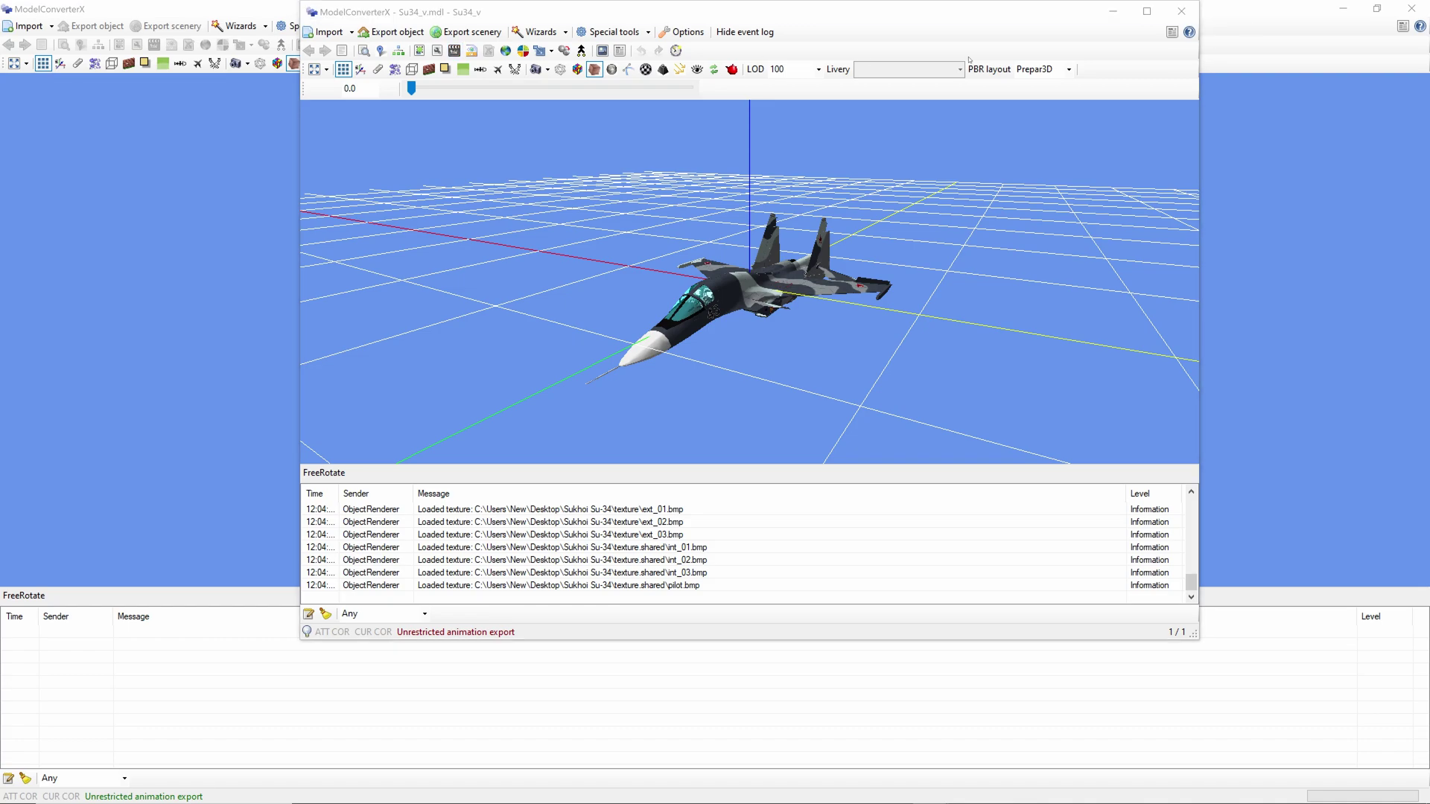
click(1408, 8)
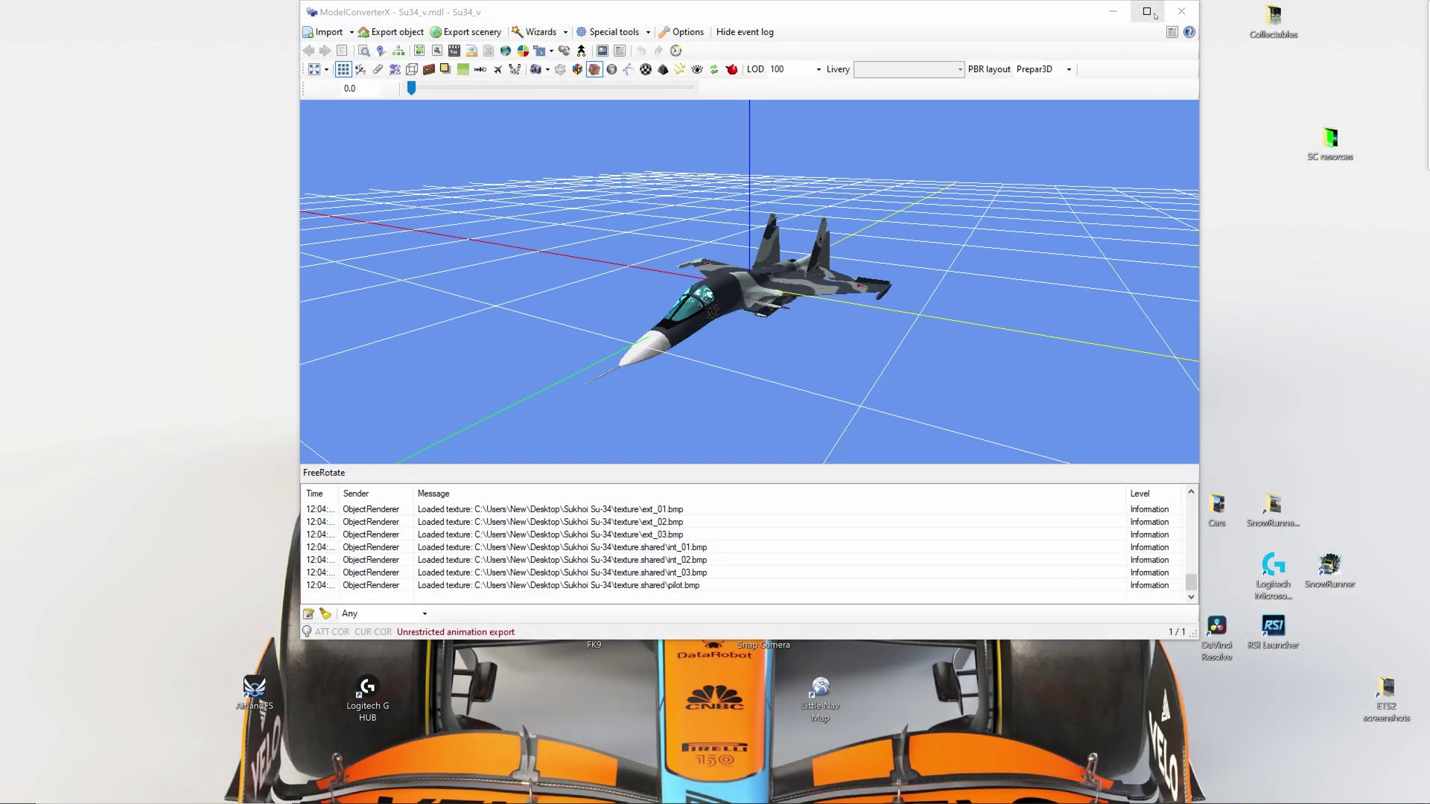
click(1147, 11)
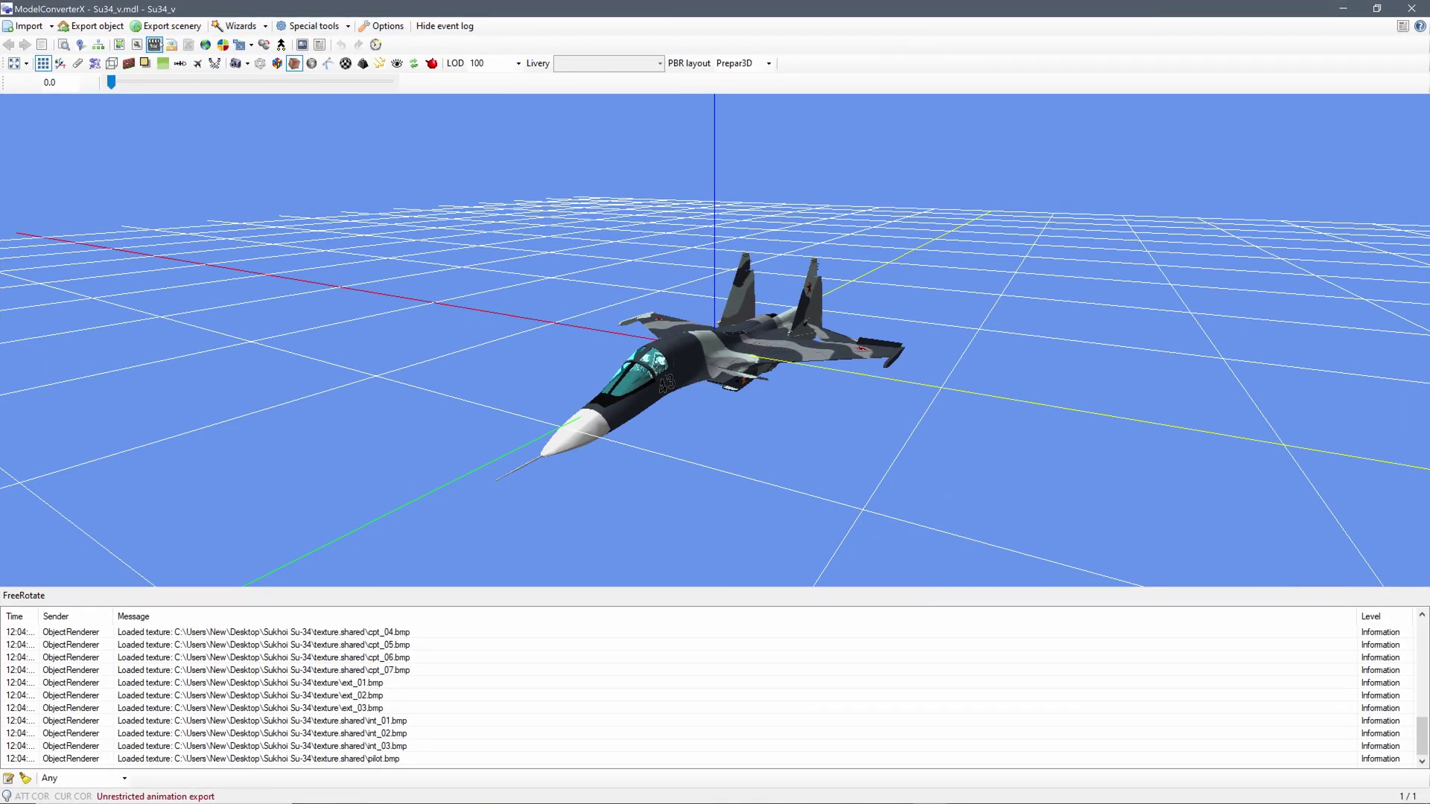
click(154, 45)
click(99, 45)
click(99, 45)
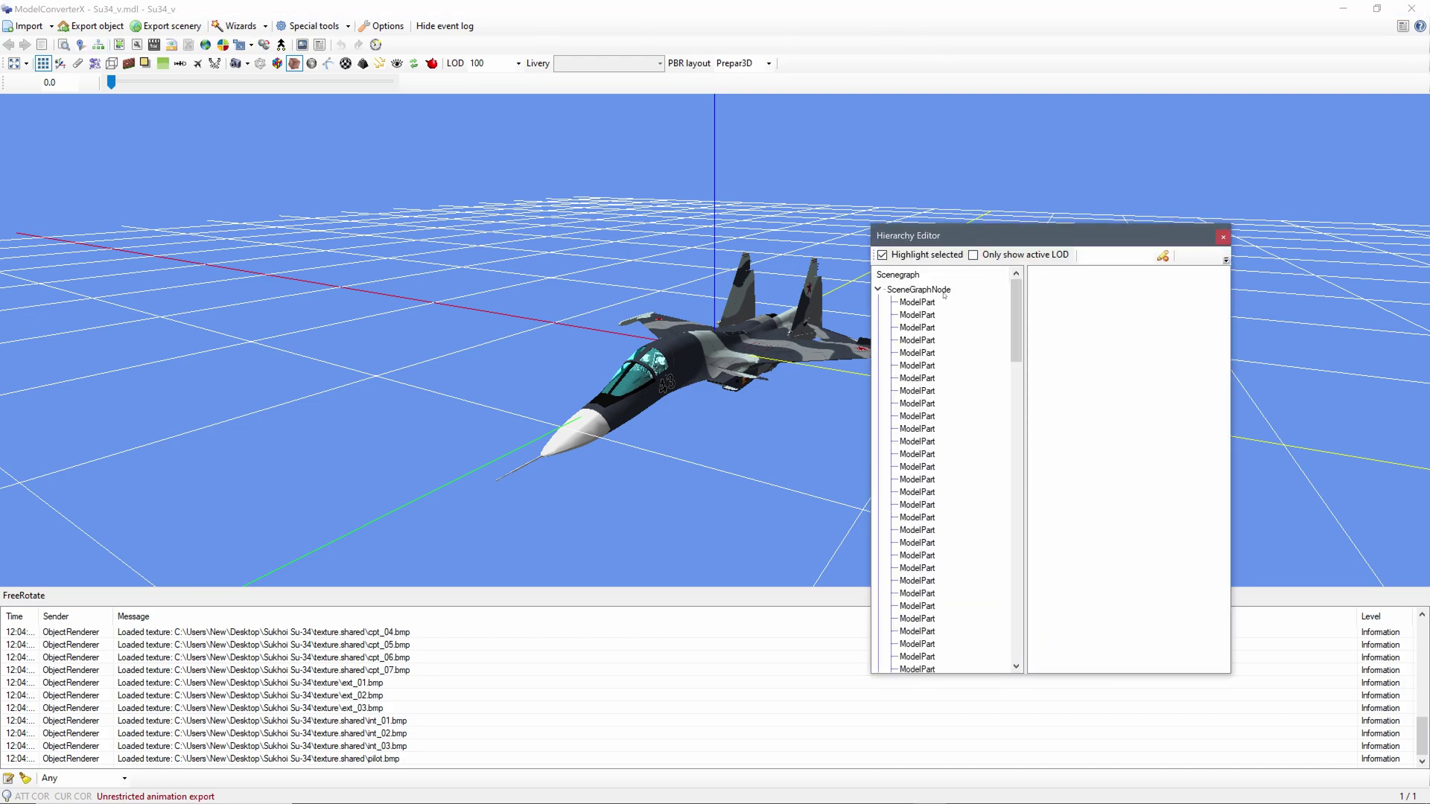
click(921, 289)
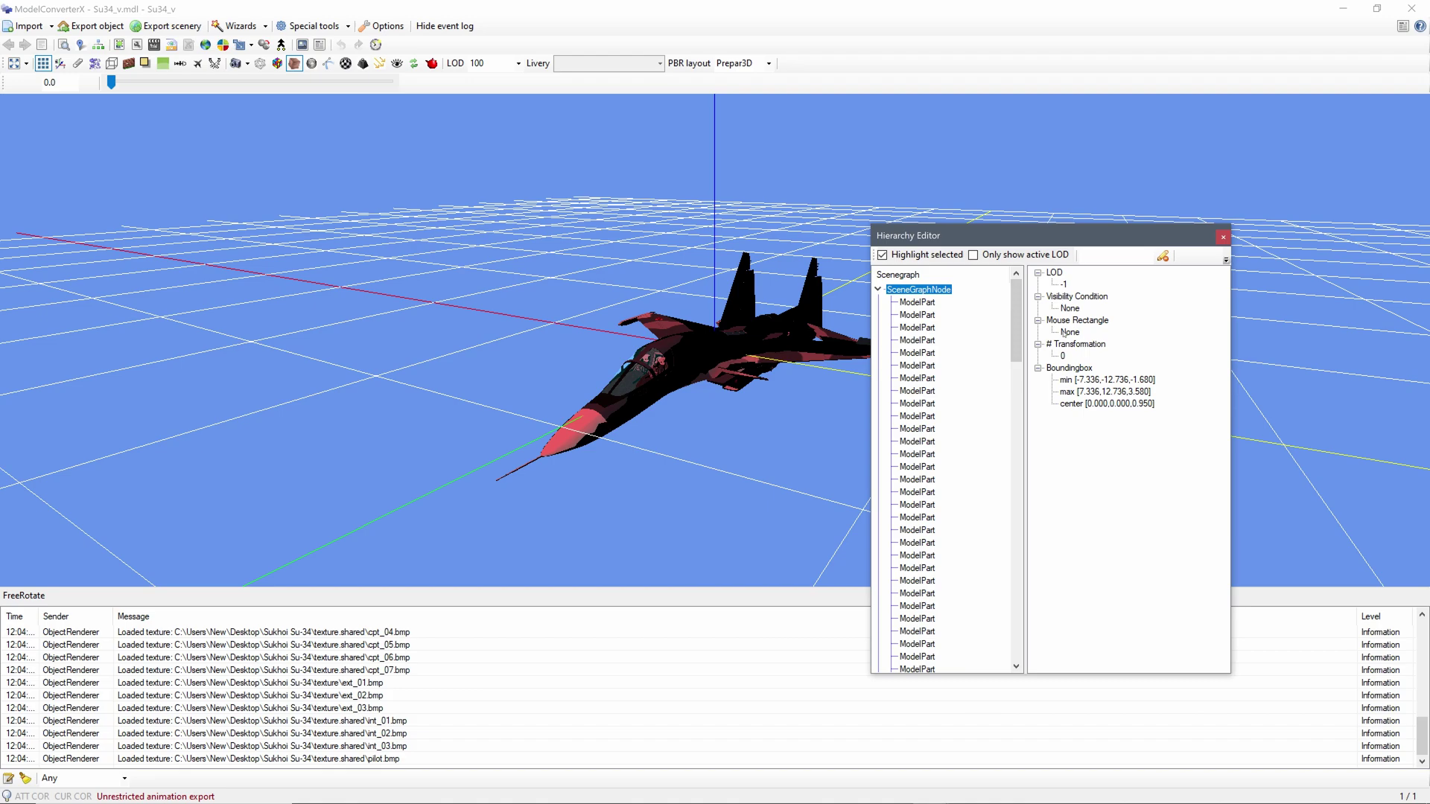
click(1222, 238)
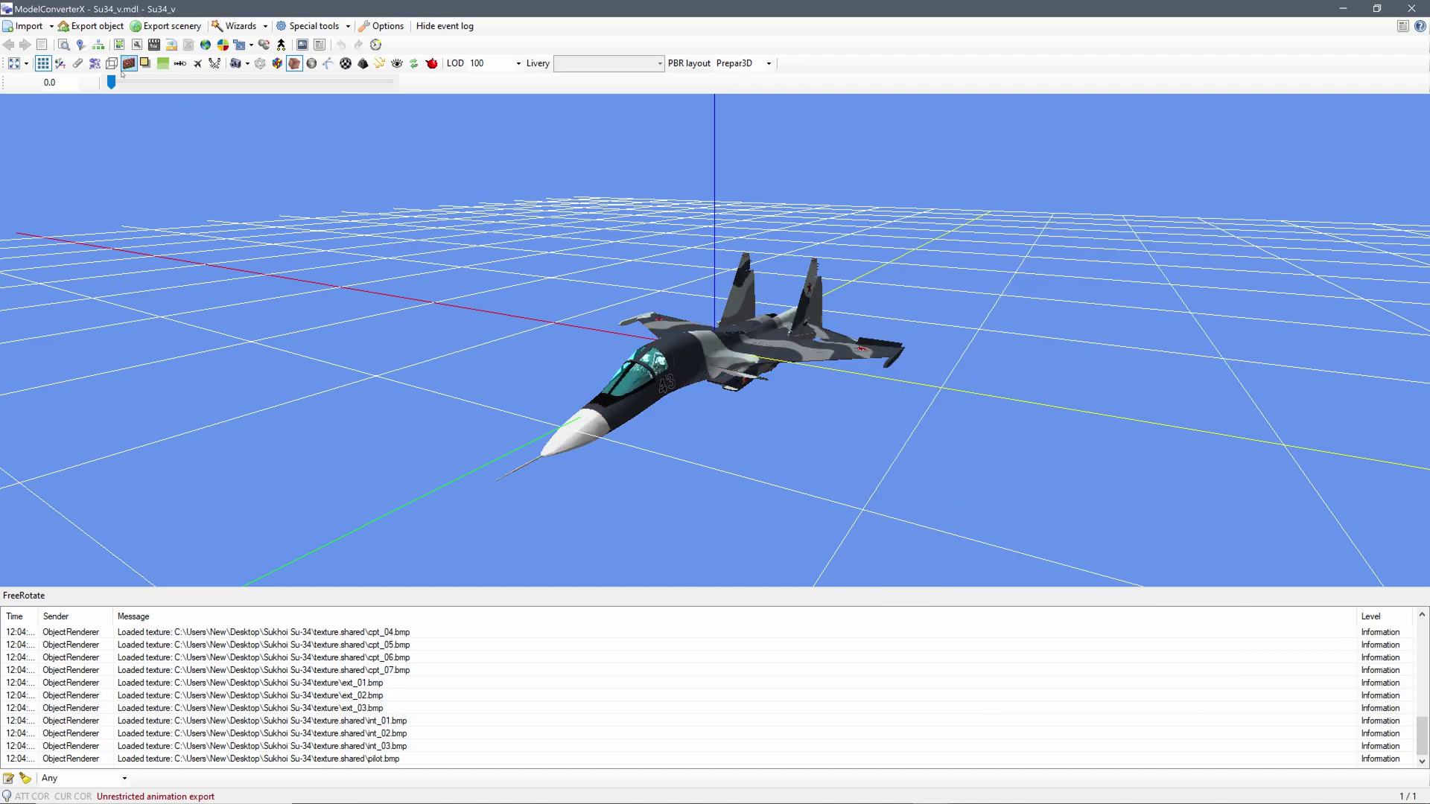
click(119, 45)
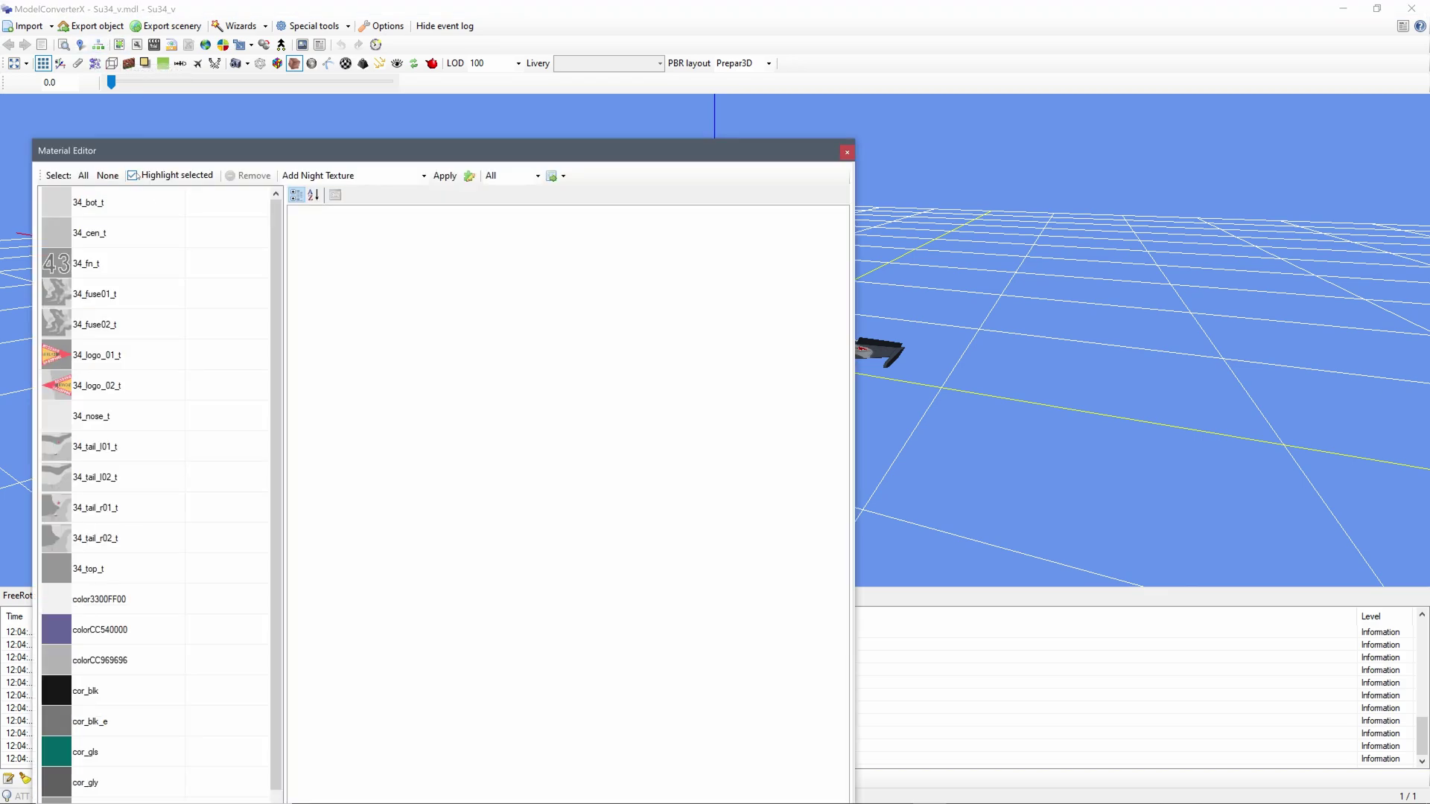
click(132, 175)
drag(493, 154, 1330, 108)
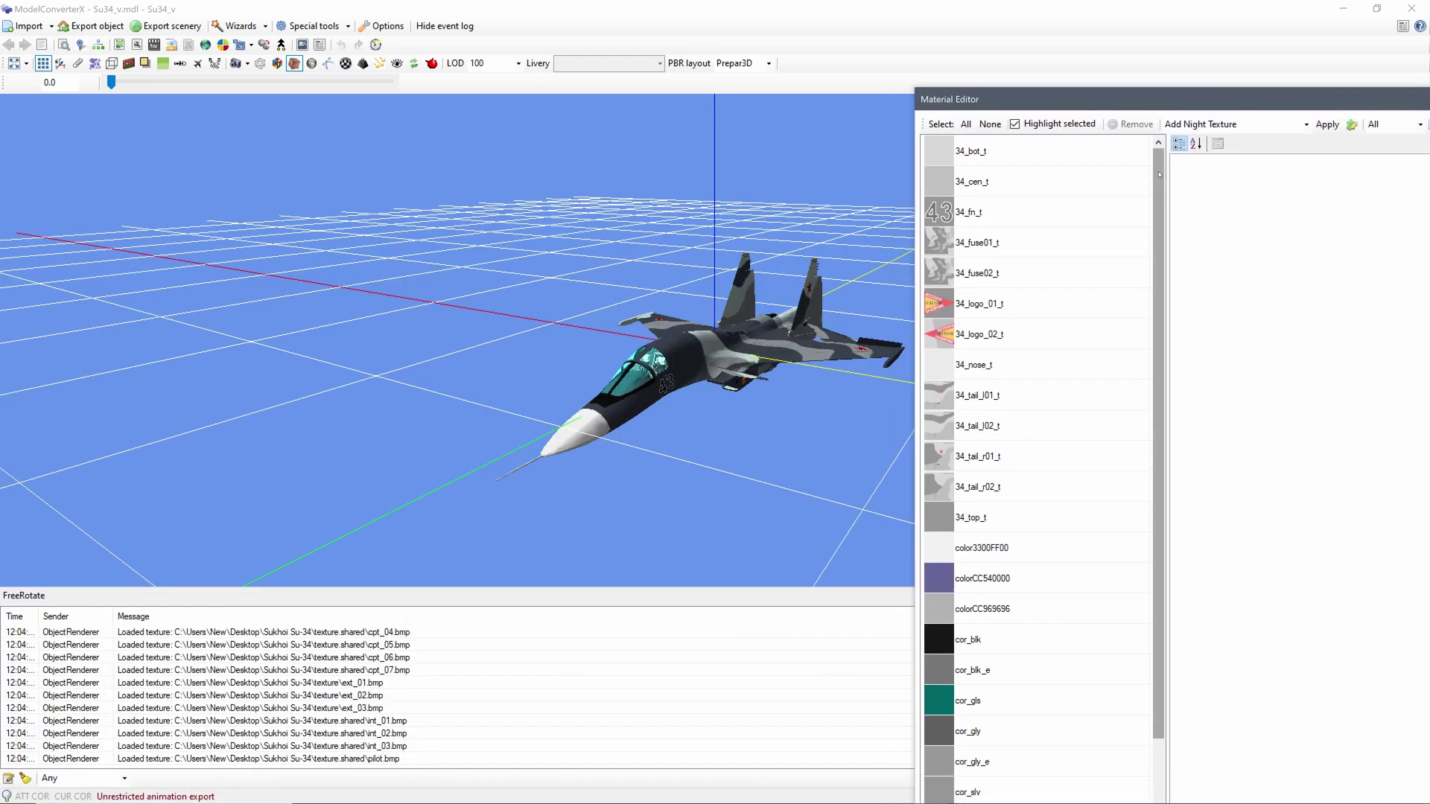
drag(1159, 182, 1166, 350)
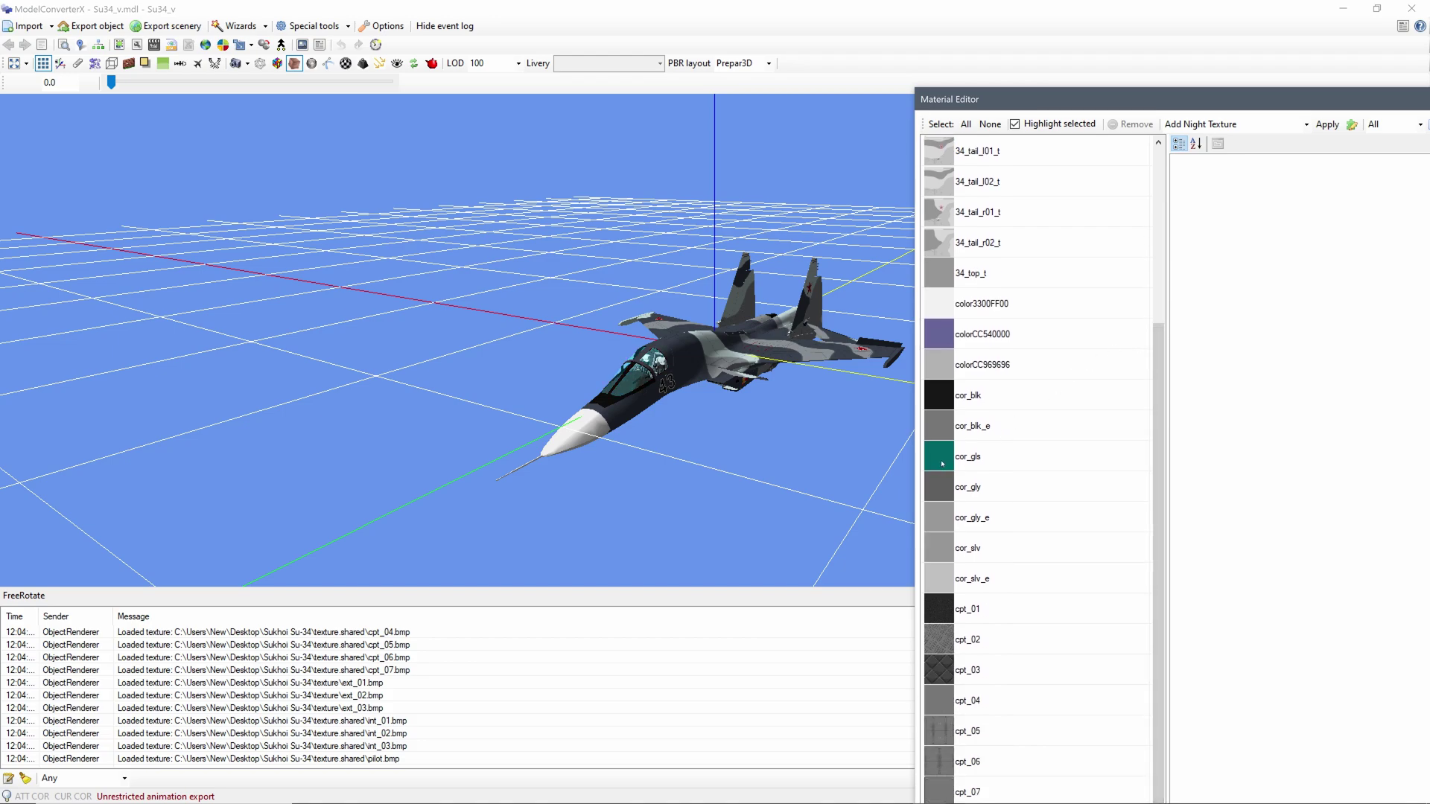
click(968, 455)
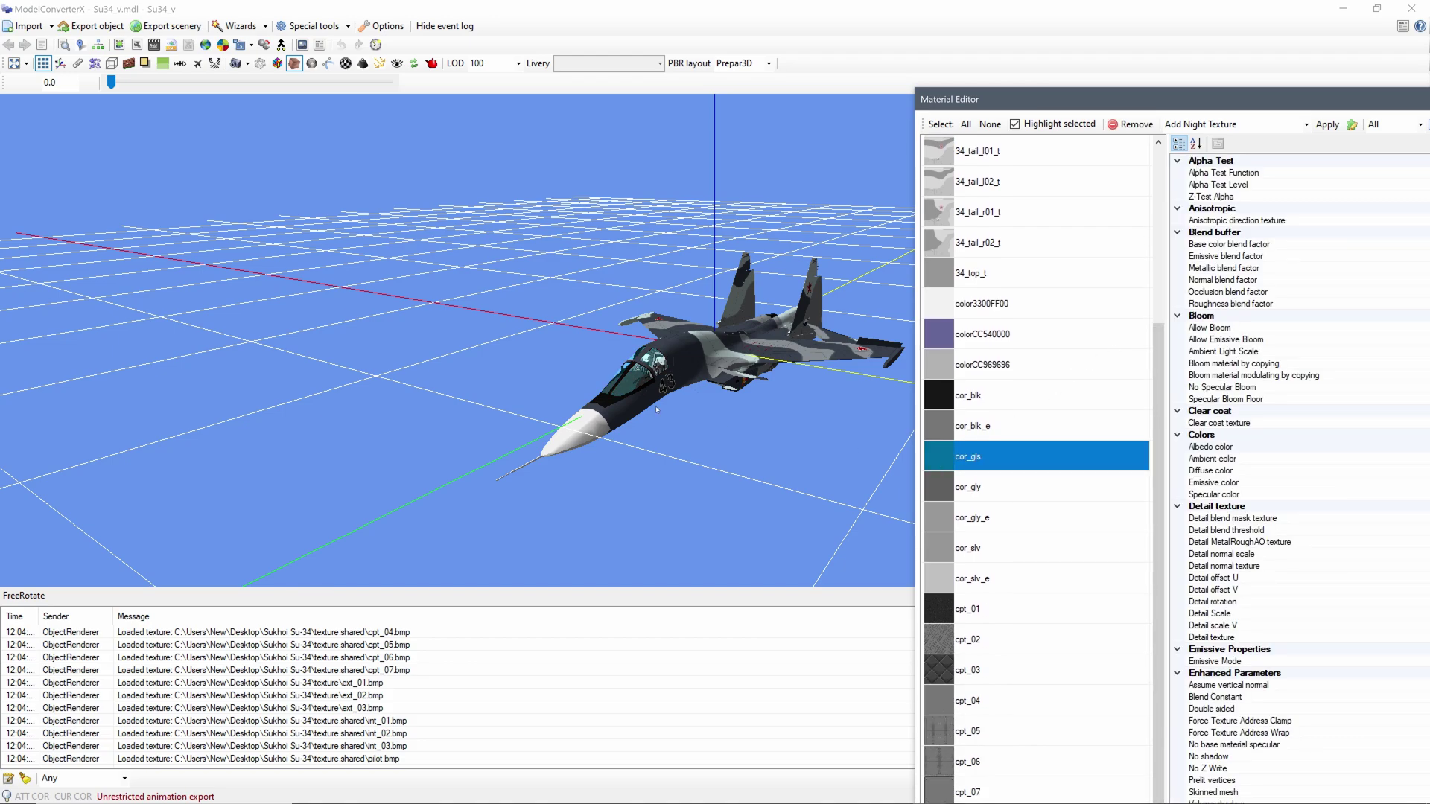
scroll(1242, 541, down, 7)
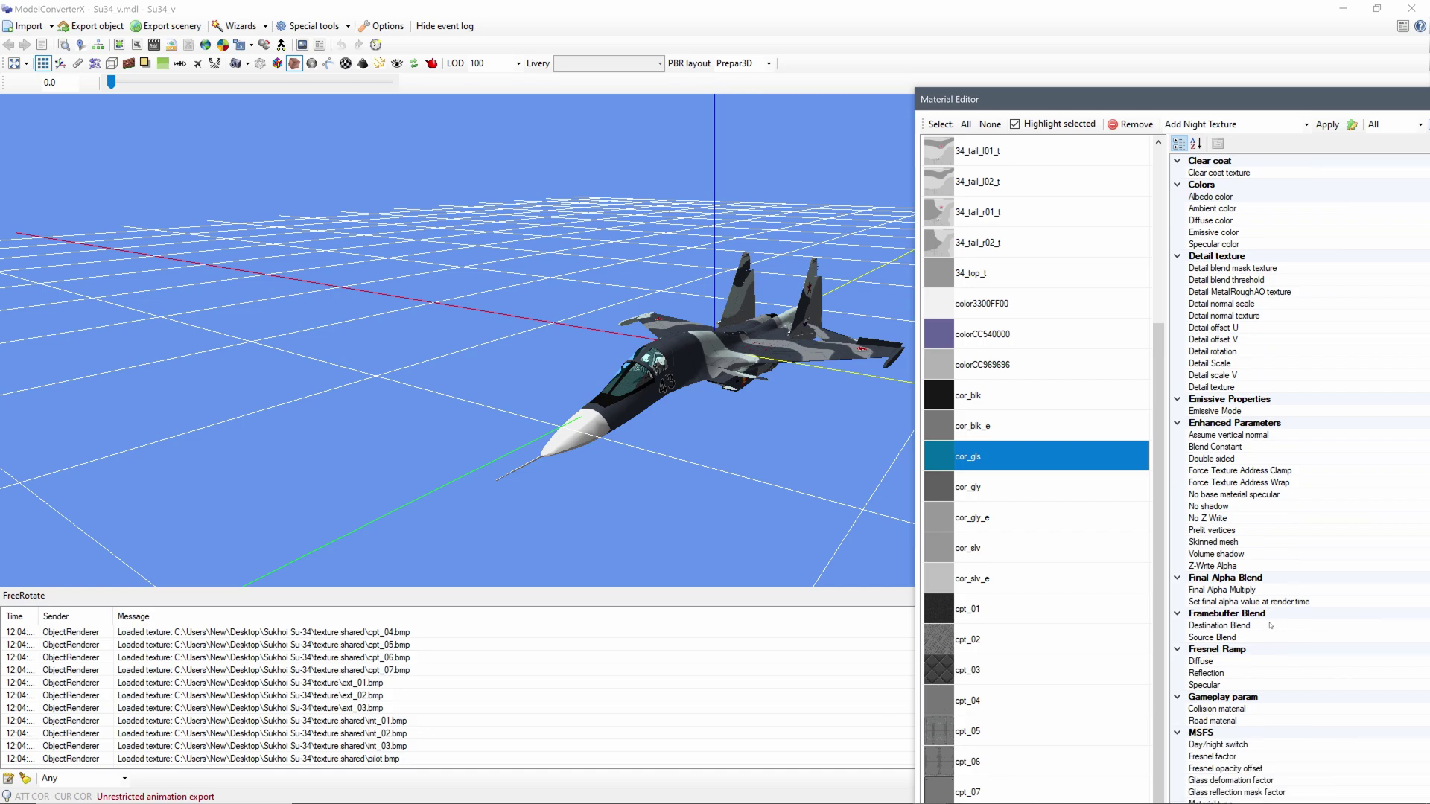
drag(1304, 99, 1117, 33)
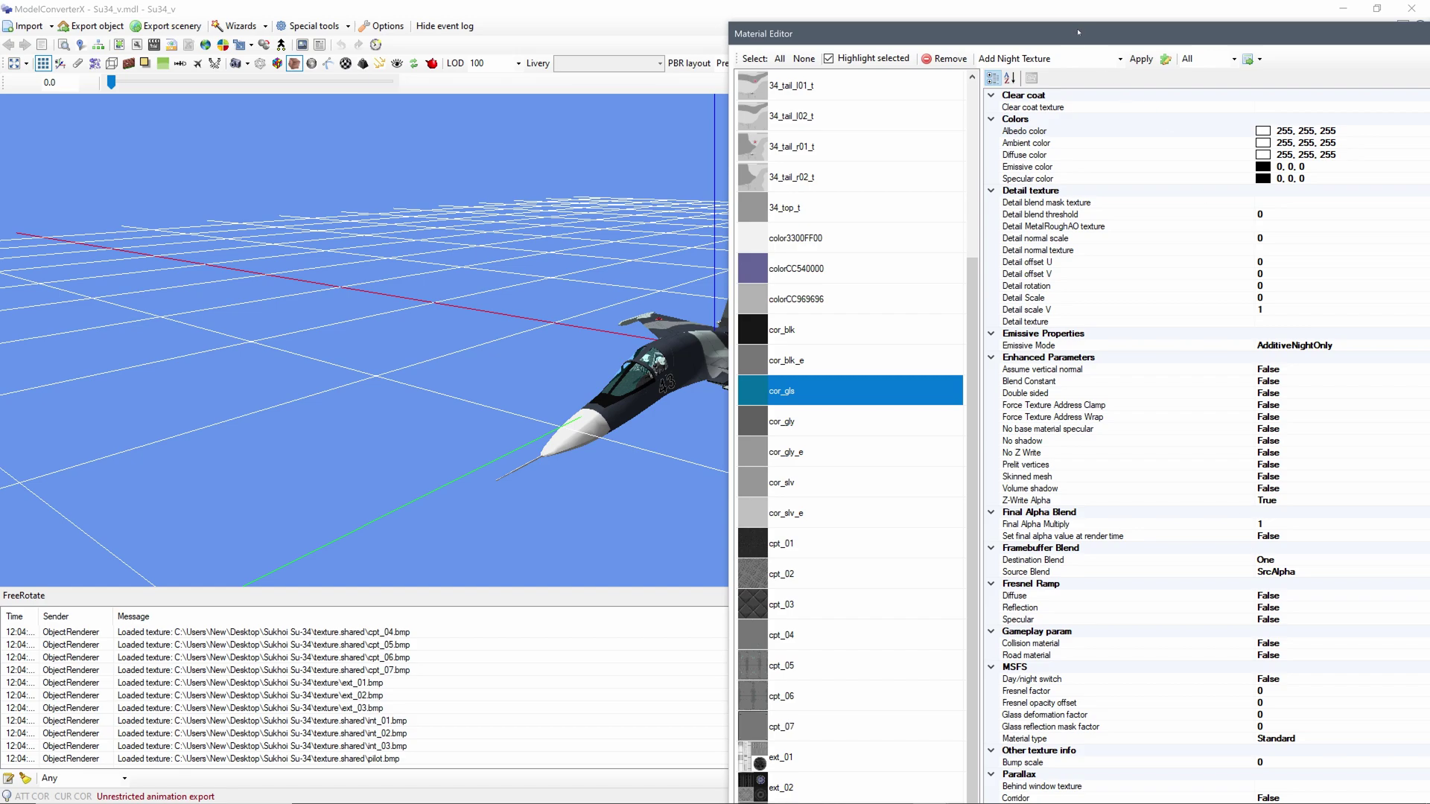
drag(1078, 33, 1361, 56)
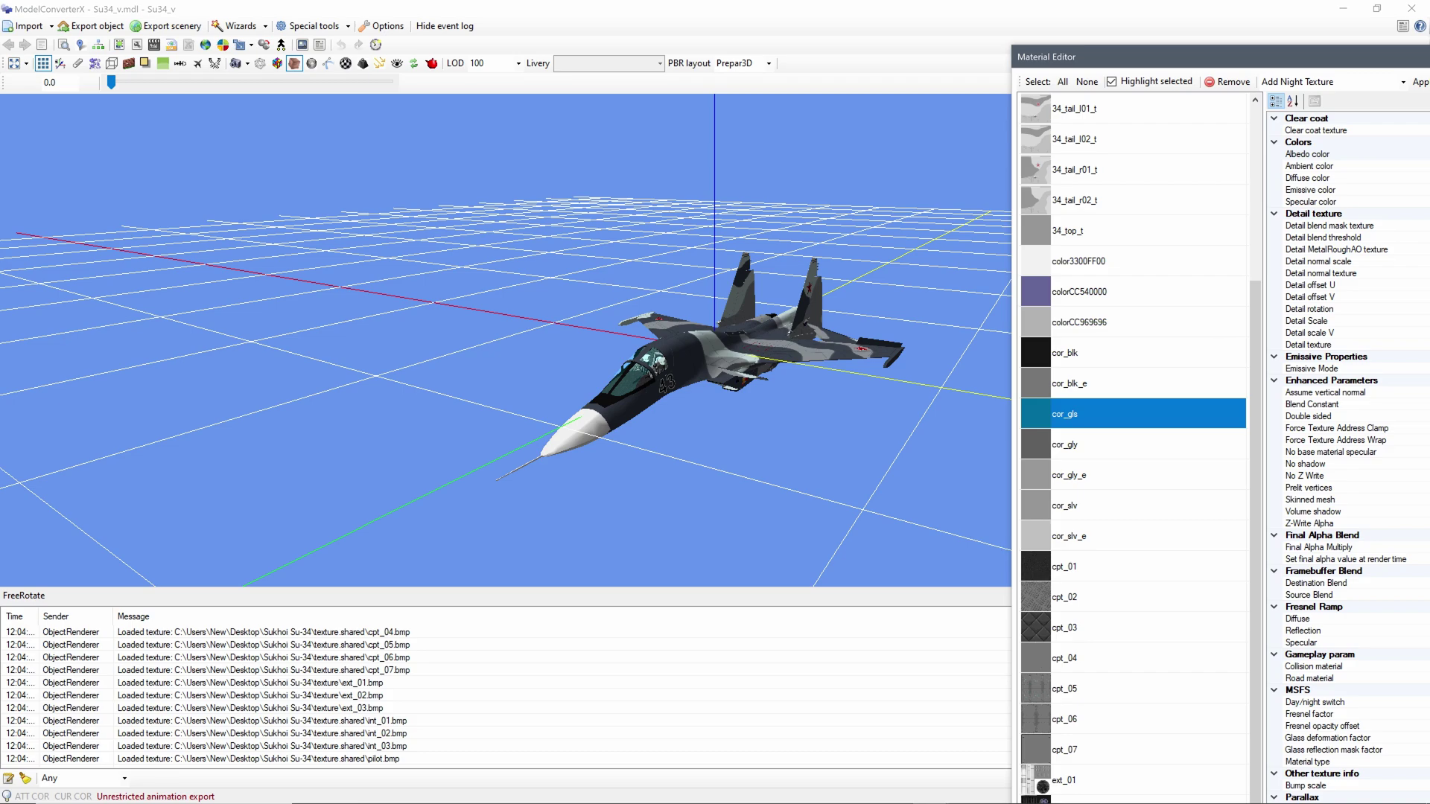
key(alt+F4)
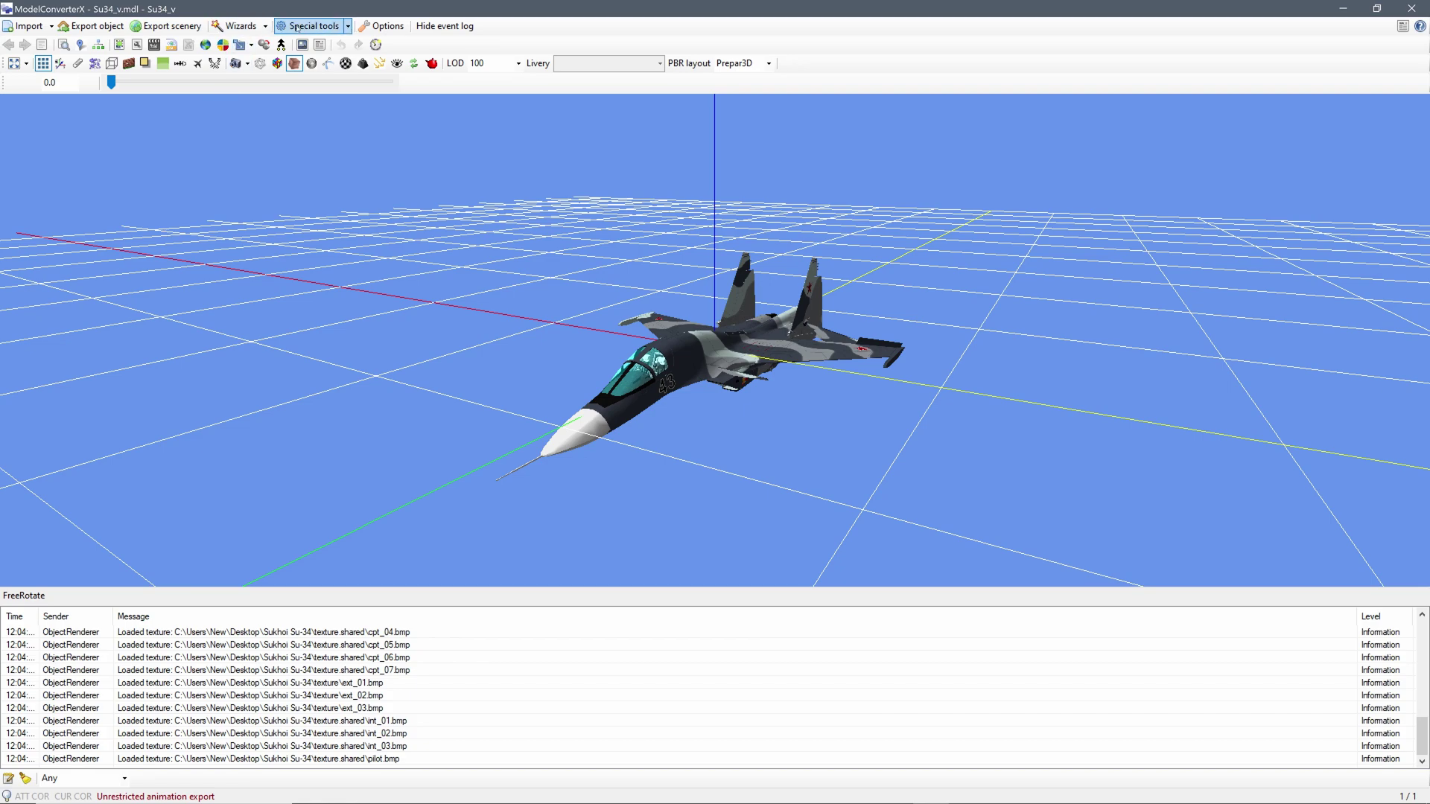
click(382, 26)
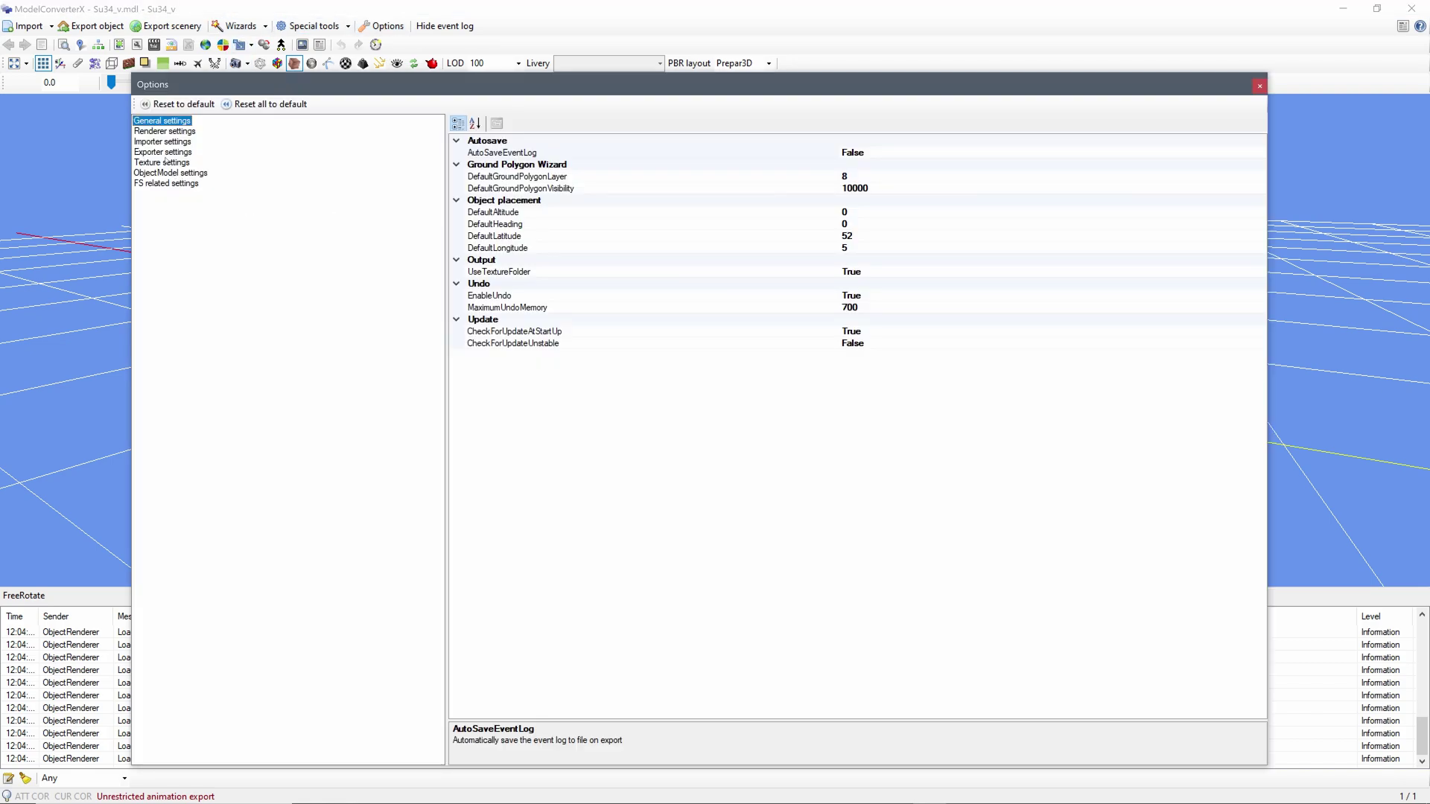
click(165, 153)
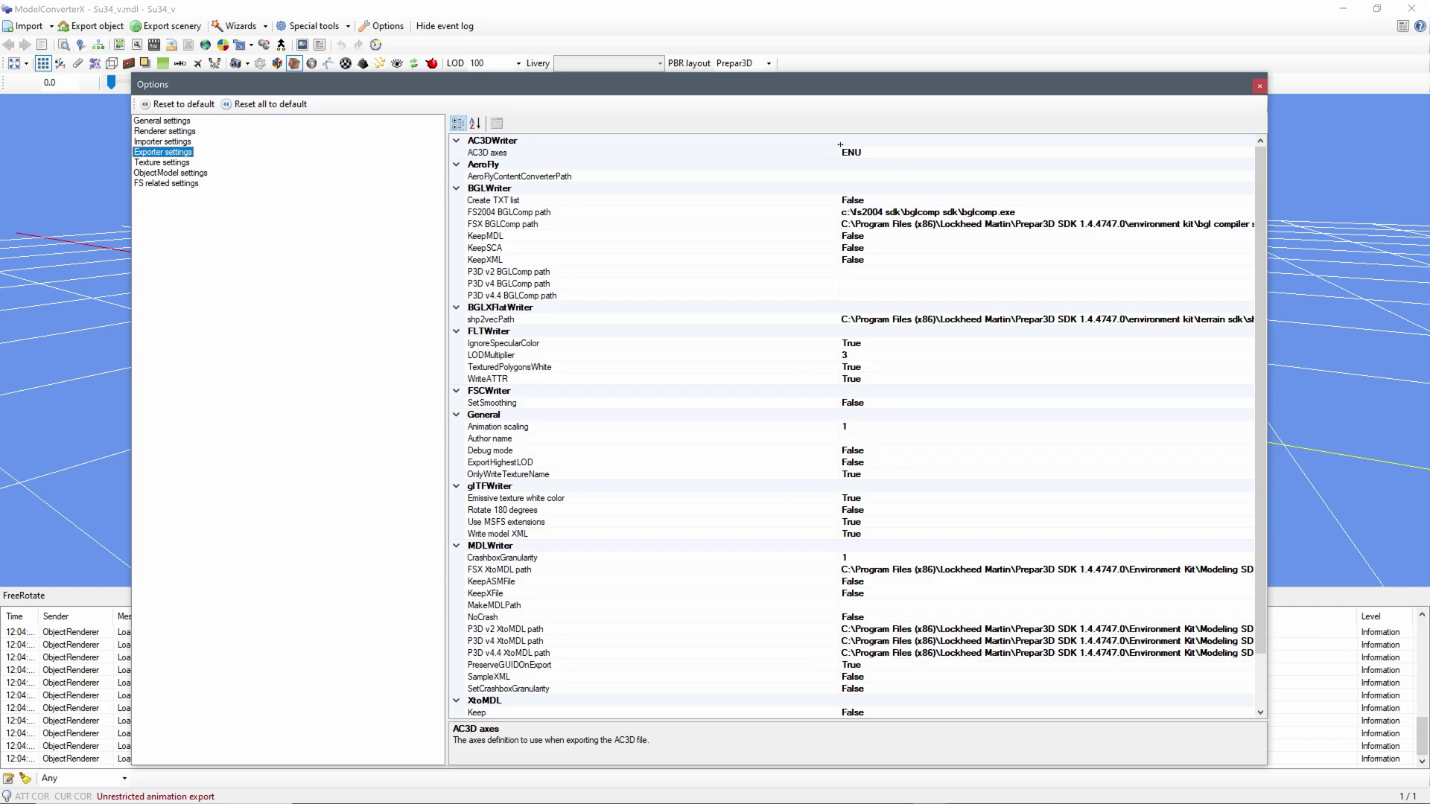
drag(840, 144, 603, 147)
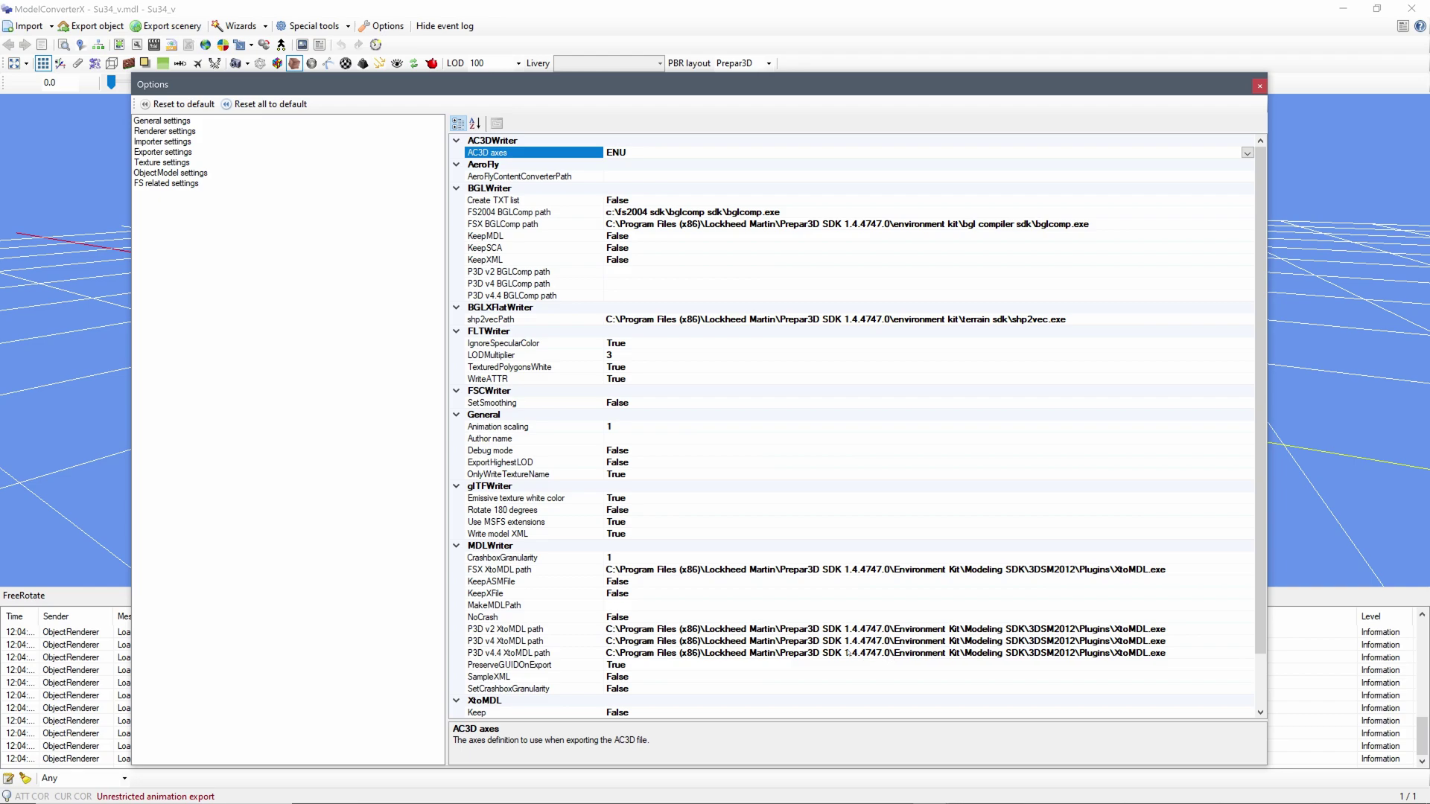
click(1259, 86)
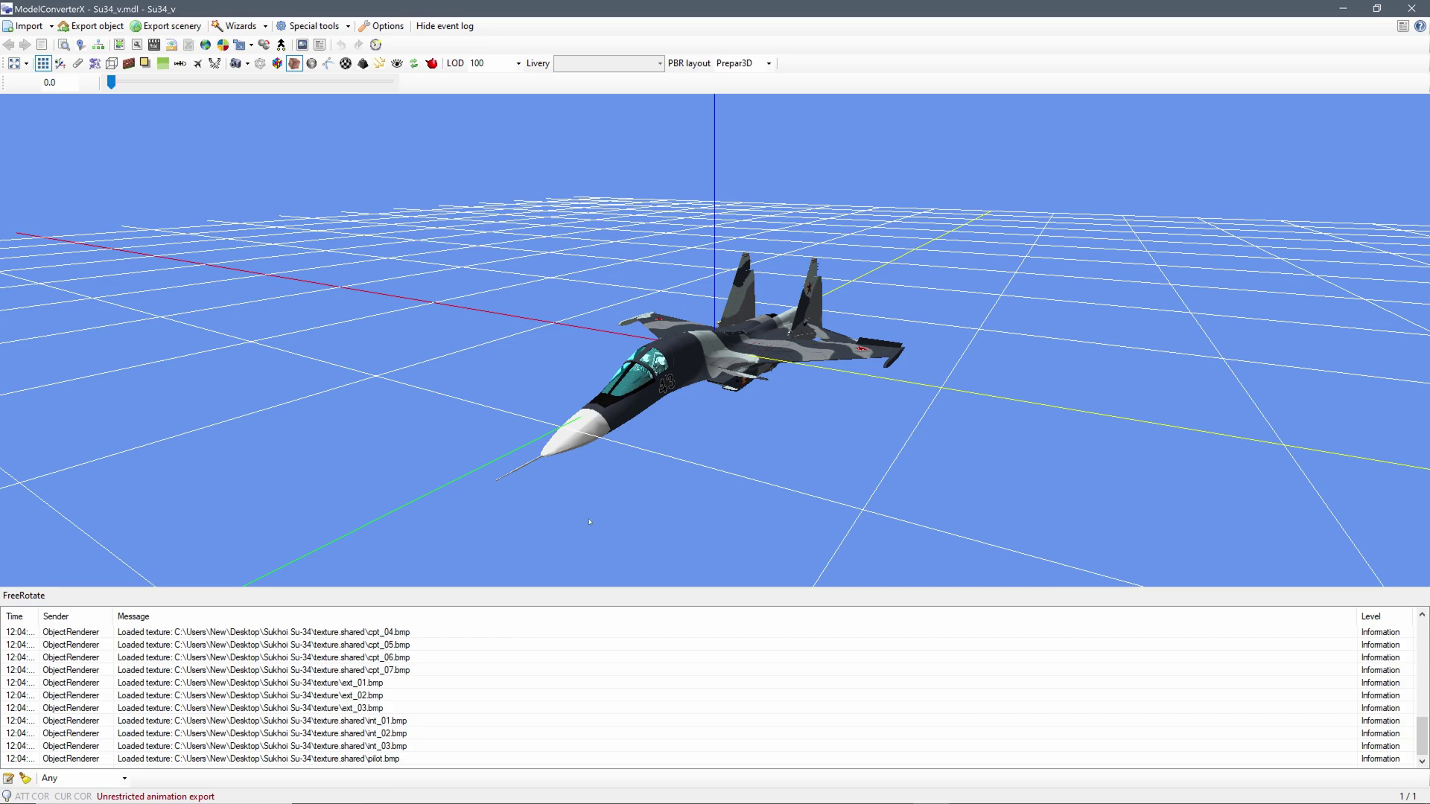
drag(605, 524, 171, 514)
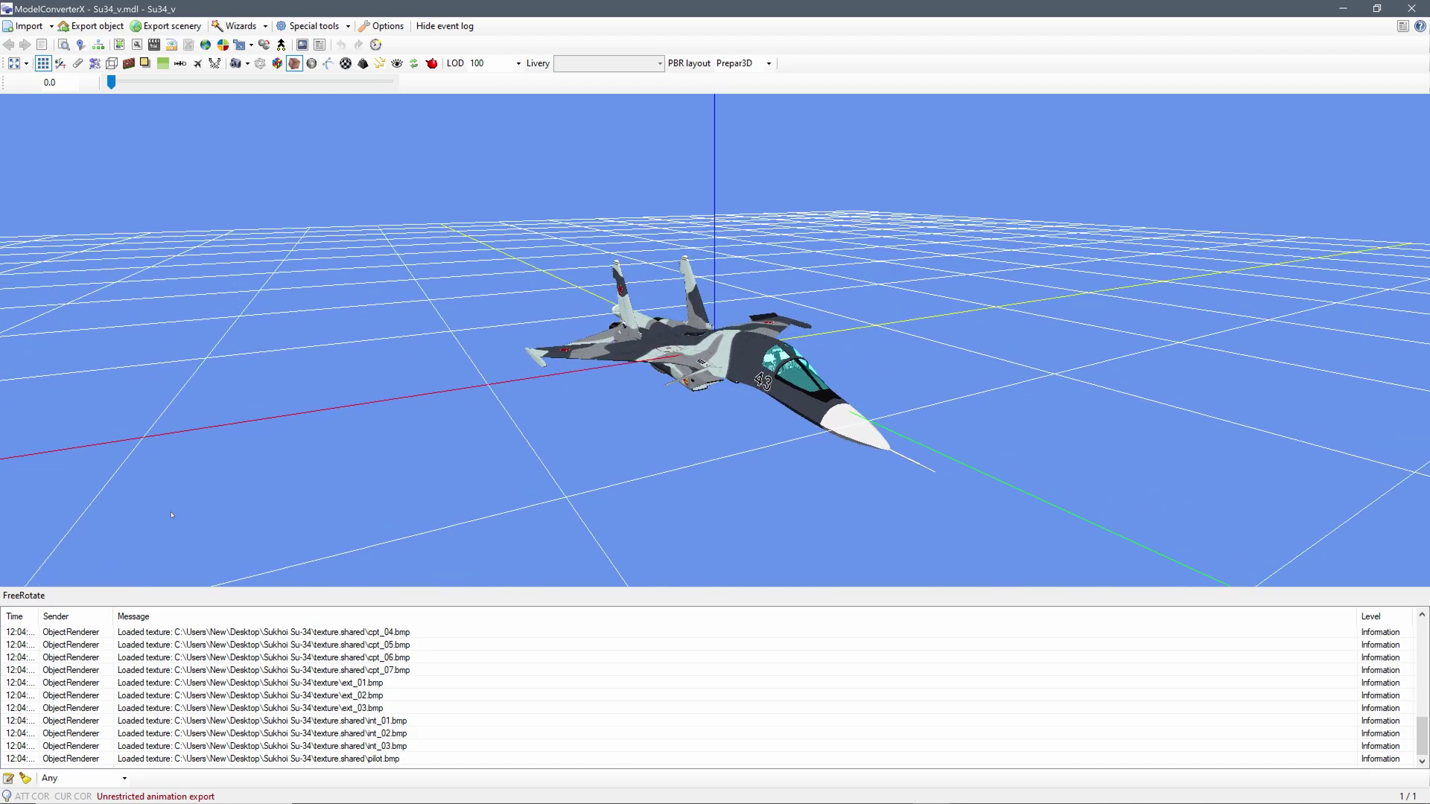